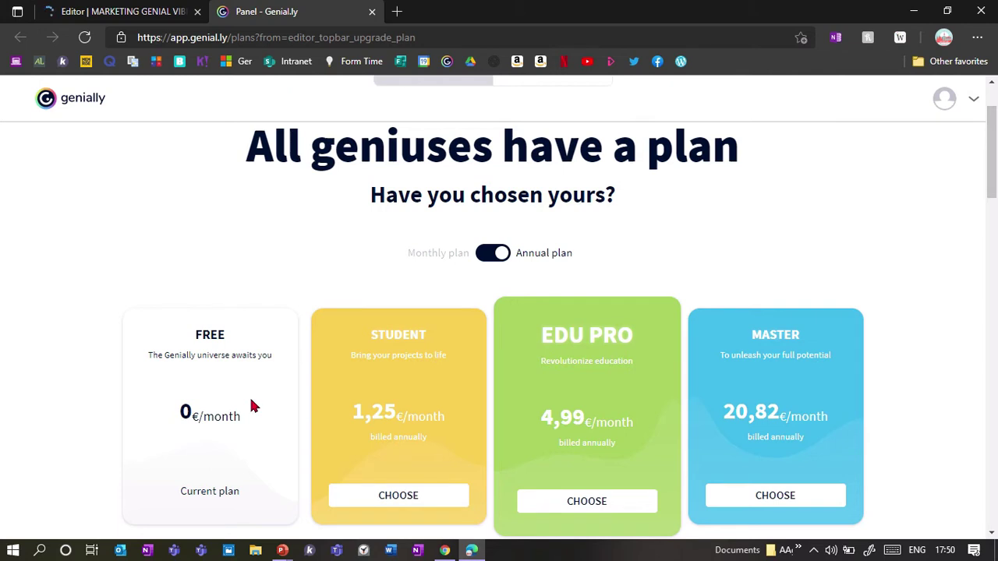
# Scroll the Gamification templates past Quizzes and Games down to Escape games like Vibrant Breakout.
pyautogui.moveTo(993, 133); pyautogui.dragTo(992, 160)
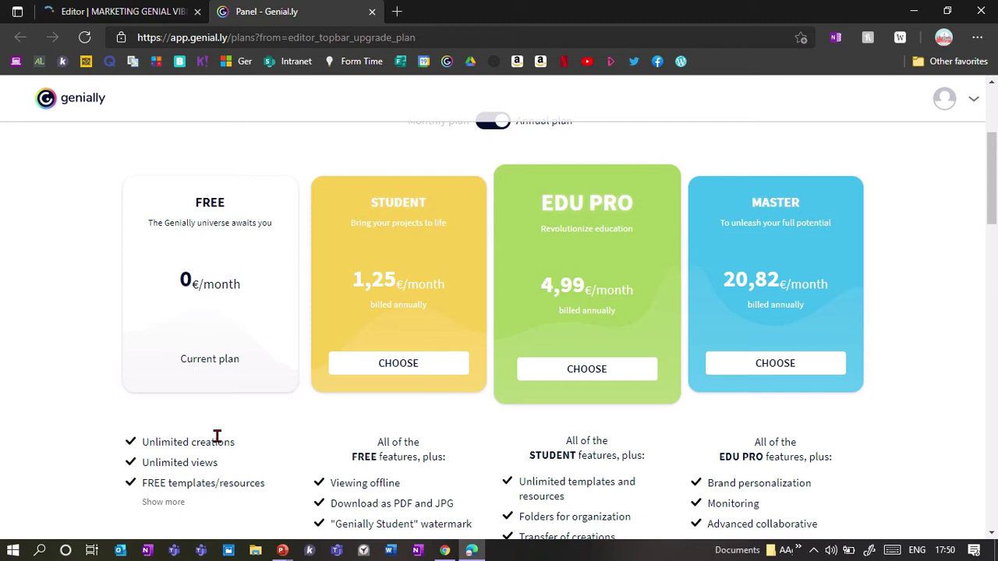
pyautogui.moveTo(993, 208); pyautogui.dragTo(994, 185)
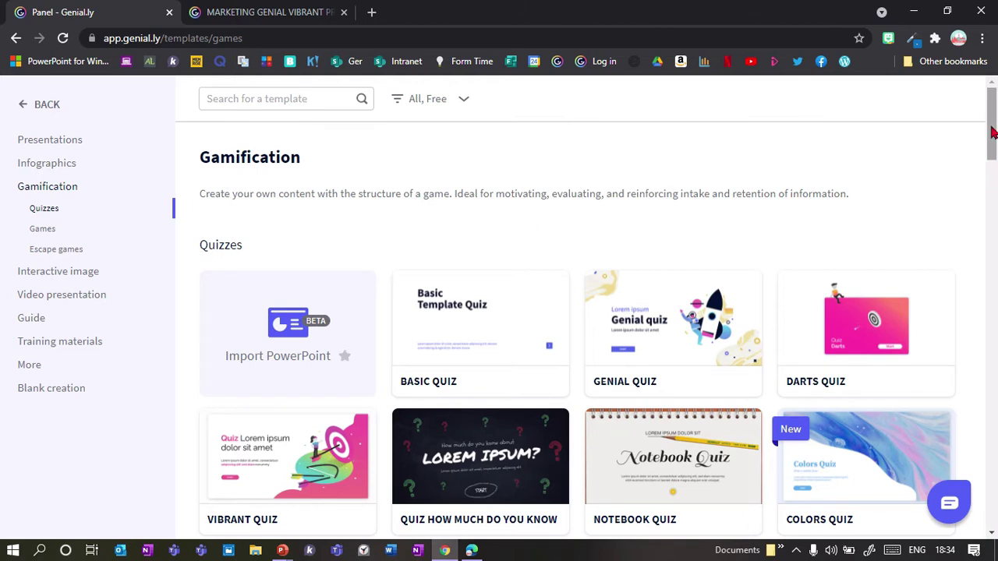
pyautogui.moveTo(947, 323)
pyautogui.moveTo(994, 130); pyautogui.dragTo(995, 522)
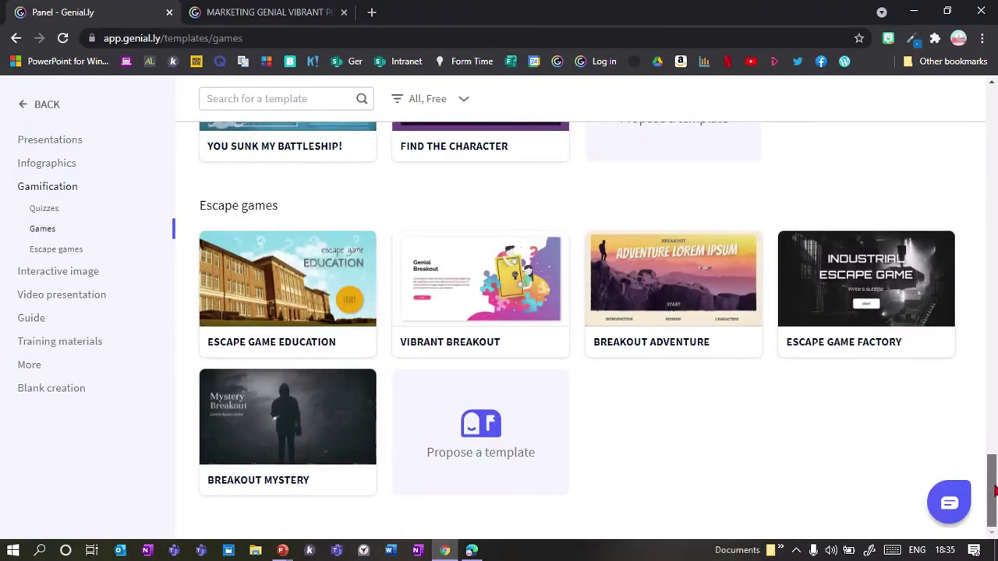
pyautogui.moveTo(993, 486); pyautogui.dragTo(993, 119)
# Add Premium to the Gamification template filter.
pyautogui.click(434, 99)
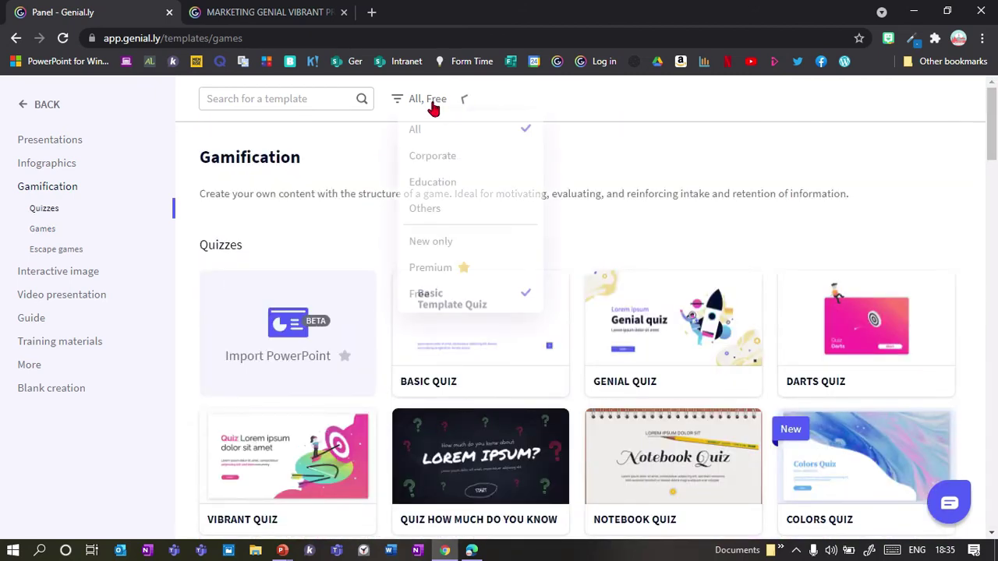
pyautogui.click(450, 270)
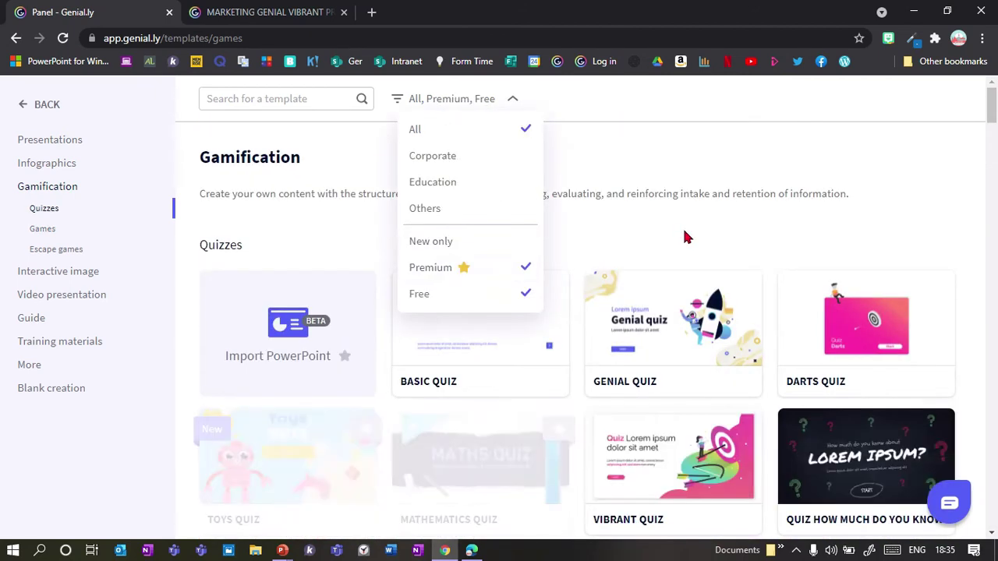
pyautogui.click(993, 112)
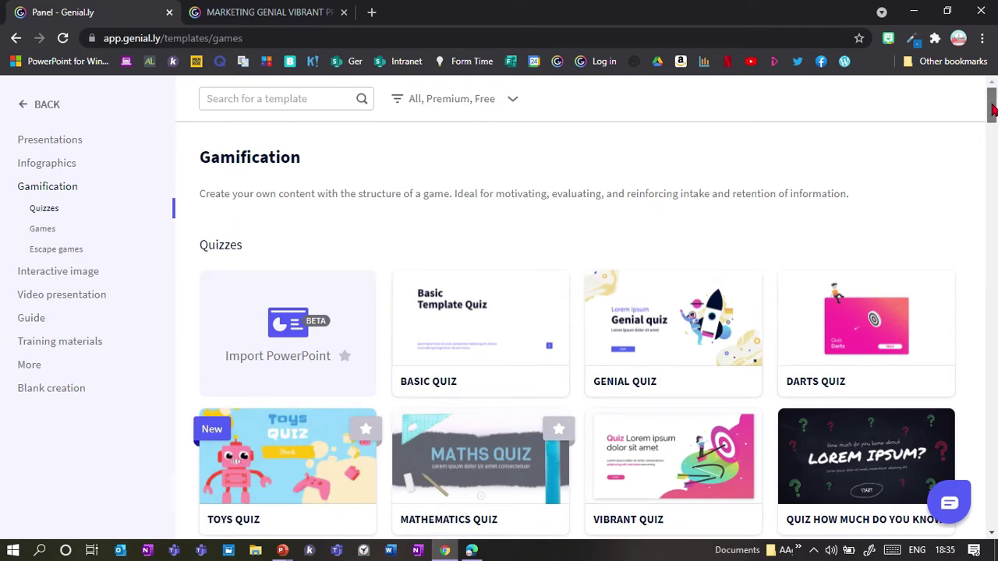
# Browse the premium-inclusive templates, then return to the MARKETING GENIAL VIBRANT editor.
pyautogui.moveTo(993, 112); pyautogui.dragTo(992, 163)
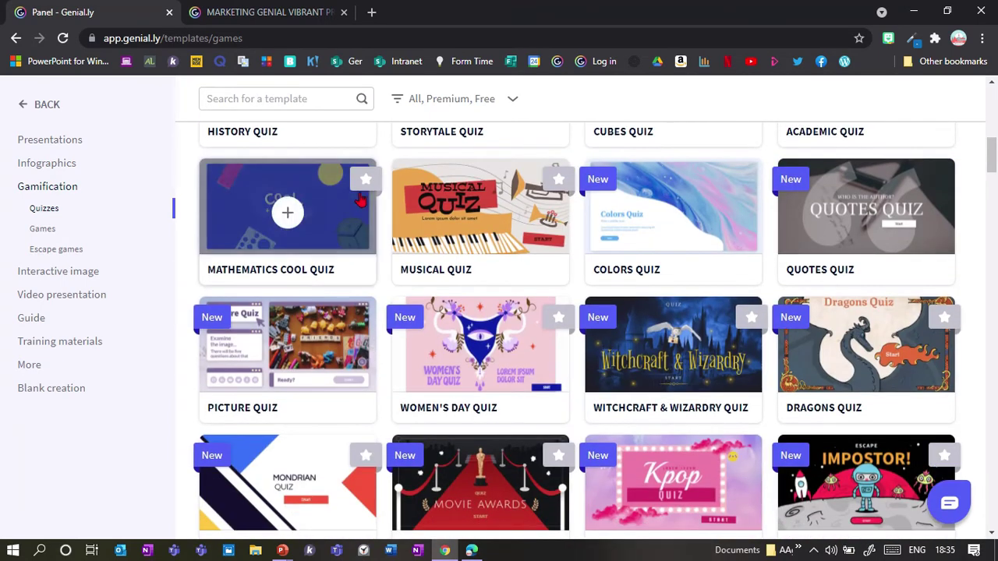
pyautogui.click(996, 217)
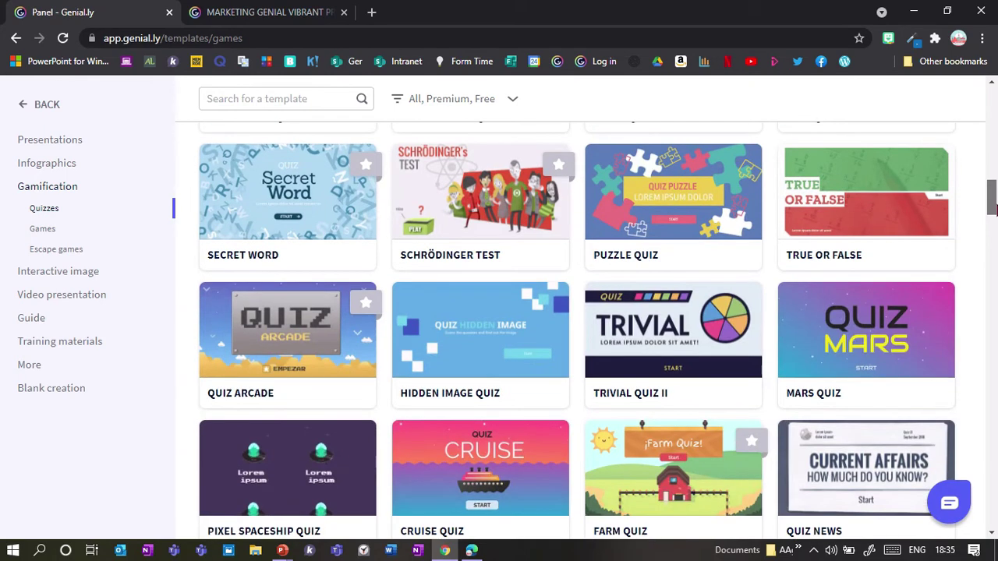
pyautogui.moveTo(996, 207); pyautogui.dragTo(995, 524)
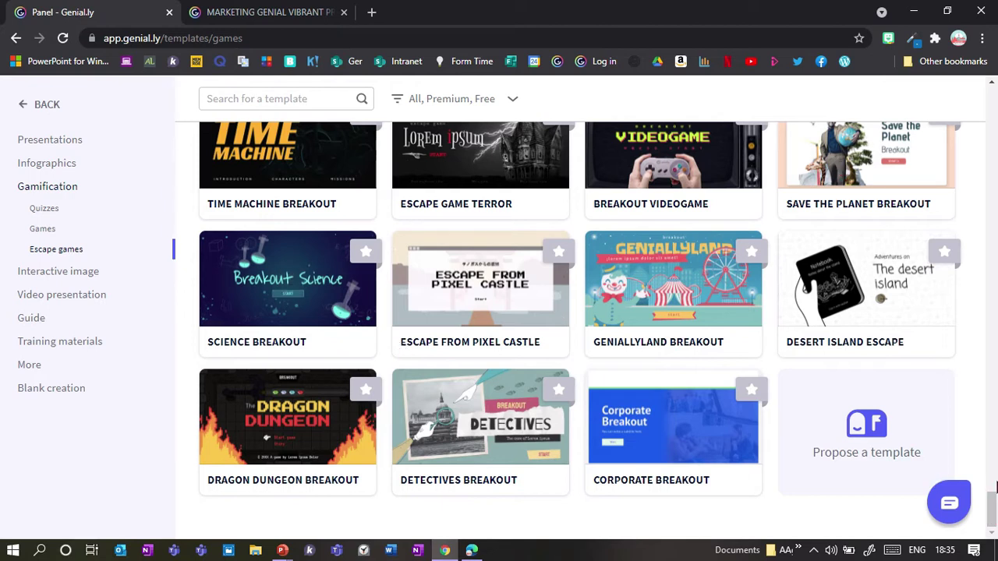
pyautogui.moveTo(993, 512); pyautogui.dragTo(994, 507)
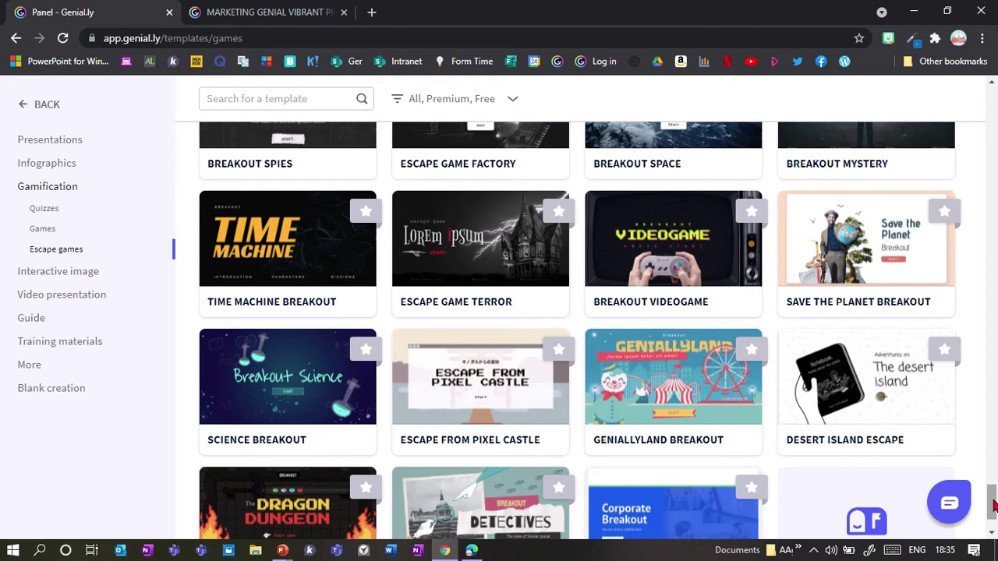
pyautogui.moveTo(994, 507); pyautogui.dragTo(994, 485)
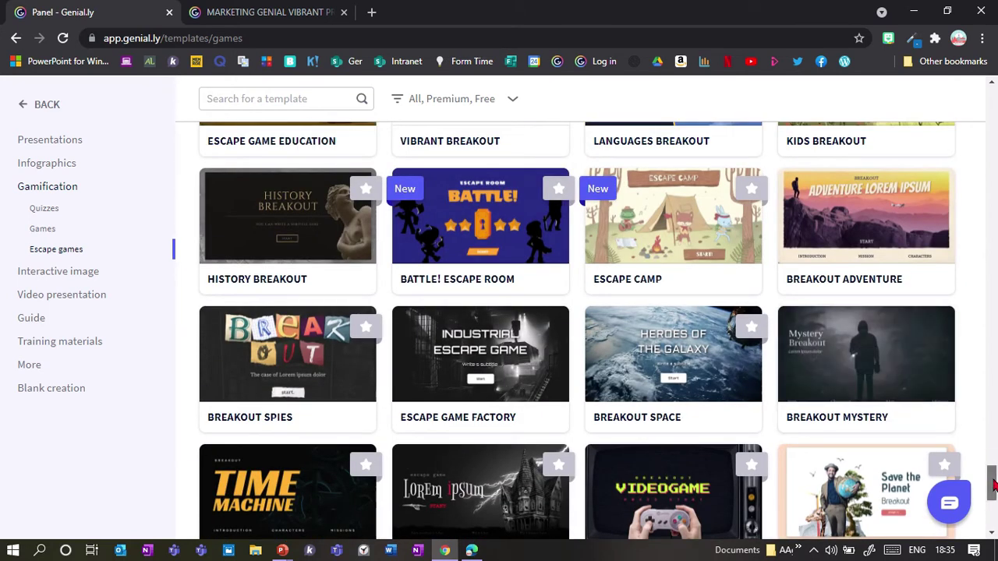
pyautogui.moveTo(994, 483); pyautogui.dragTo(994, 105)
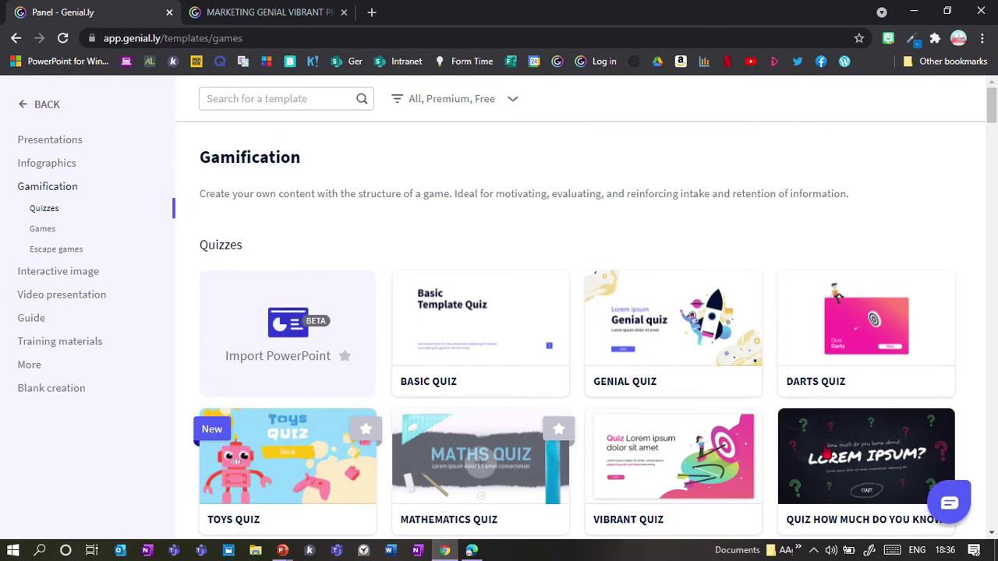
pyautogui.scroll(-2, 993, 114)
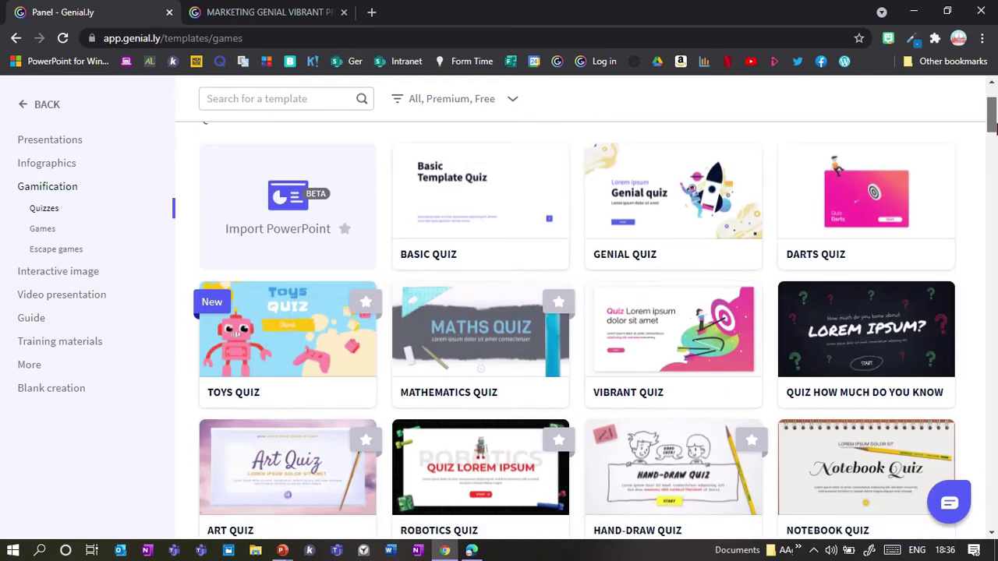
pyautogui.scroll(2, 991, 109)
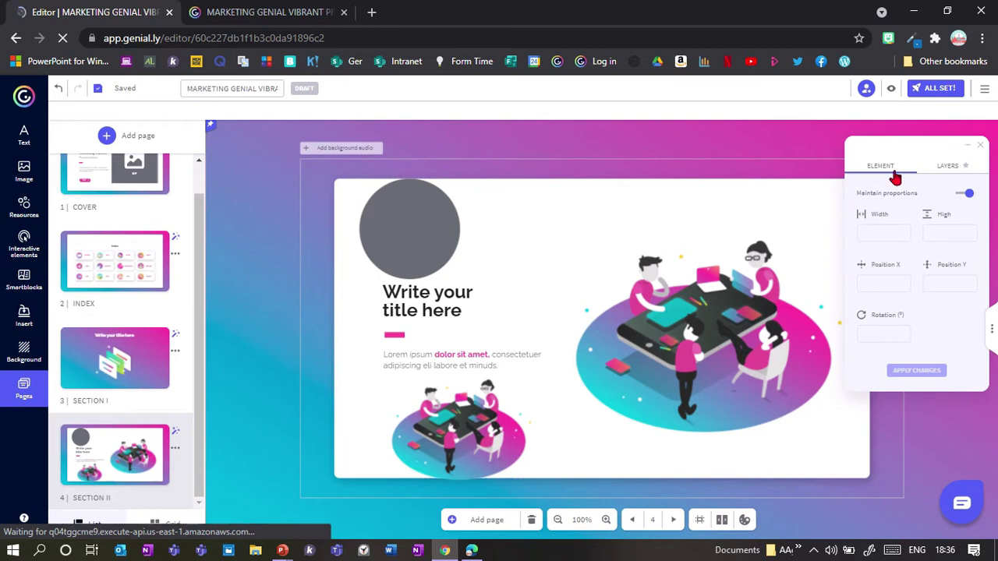
# Show the Section II slide's Layers list, nudging the floating panel slightly right.
pyautogui.click(945, 166)
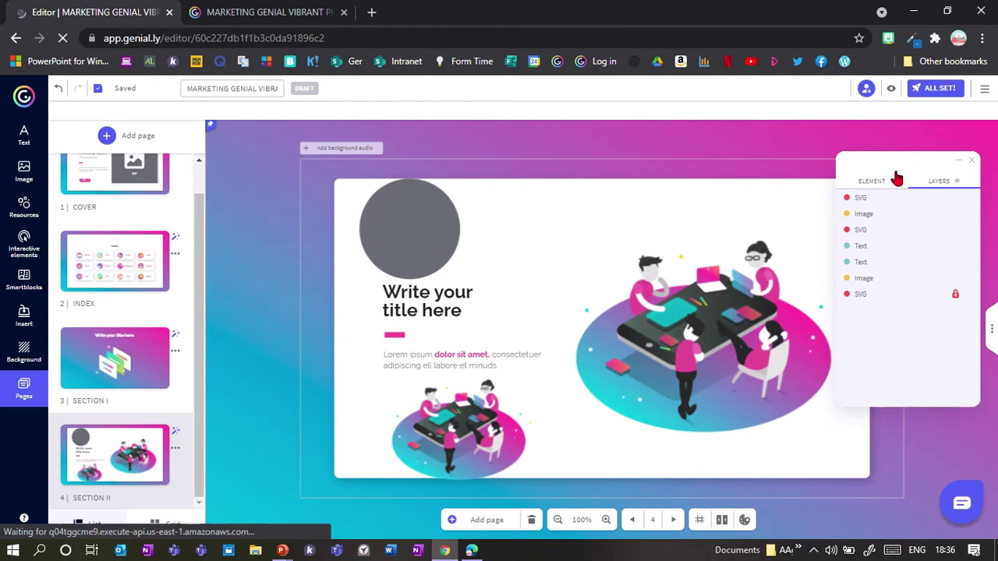
pyautogui.click(897, 177)
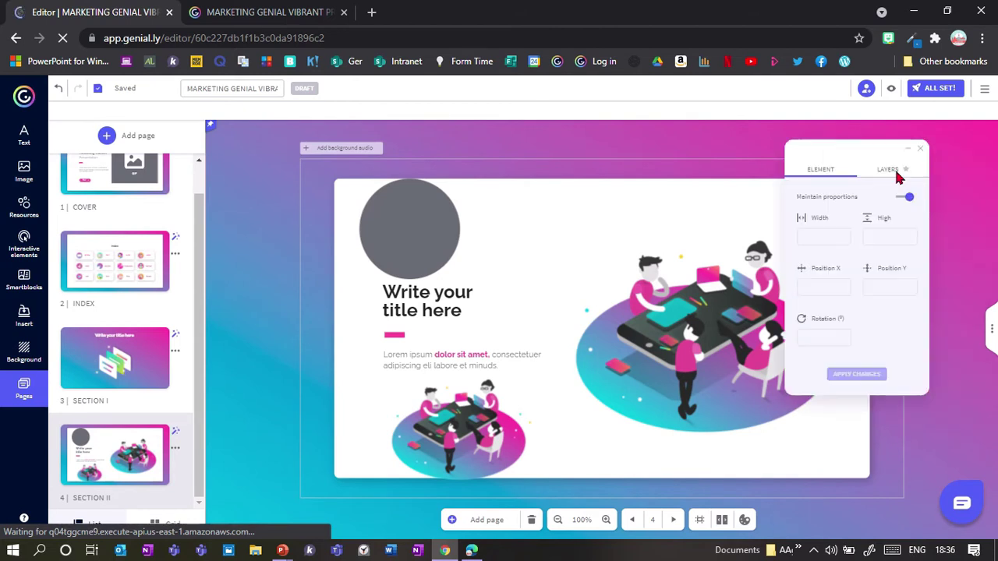
pyautogui.moveTo(842, 147); pyautogui.dragTo(881, 147)
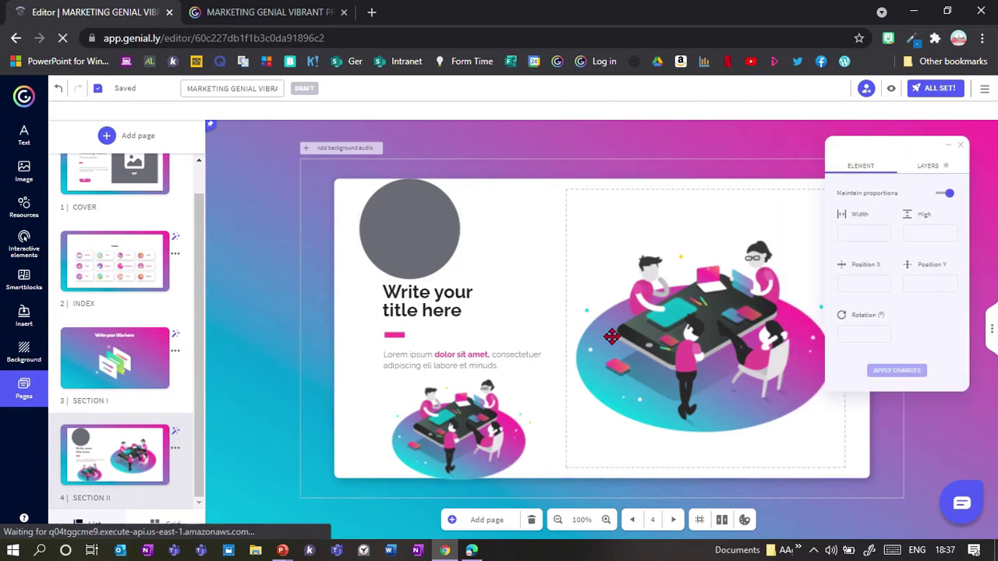
pyautogui.click(929, 178)
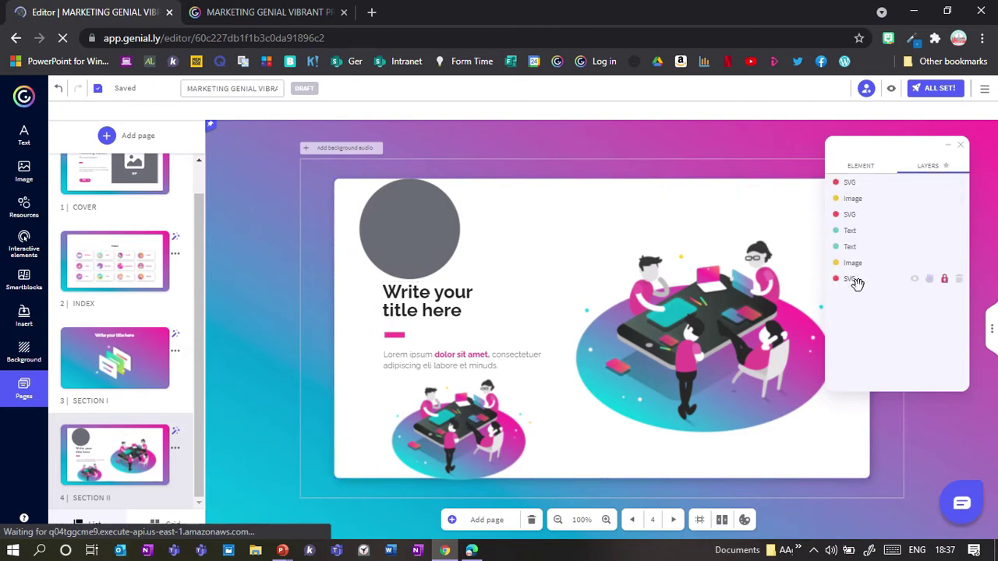
# Select the grey circle and drag its SVG layer below the Text layers.
pyautogui.moveTo(425, 239); pyautogui.dragTo(440, 301)
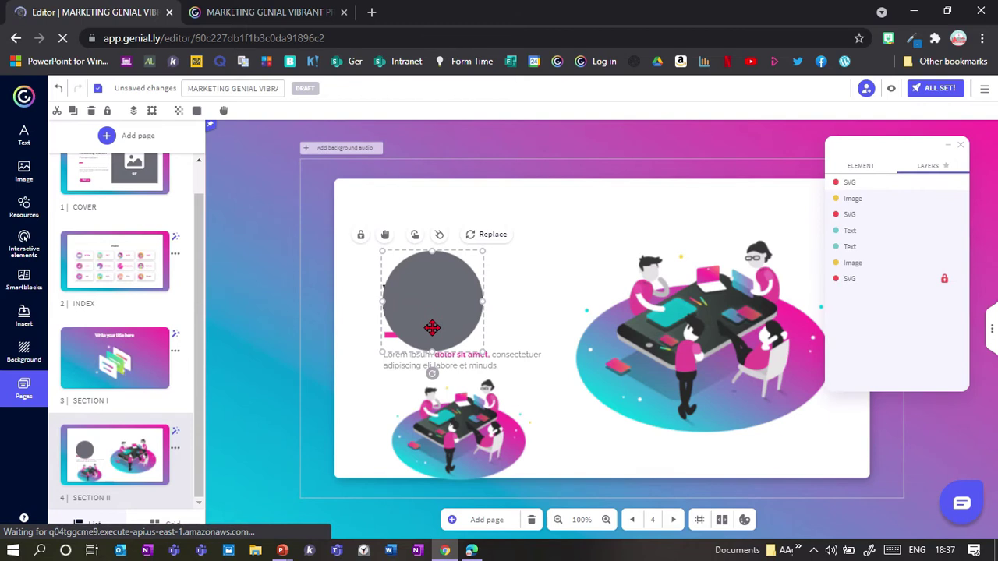
pyautogui.moveTo(881, 186)
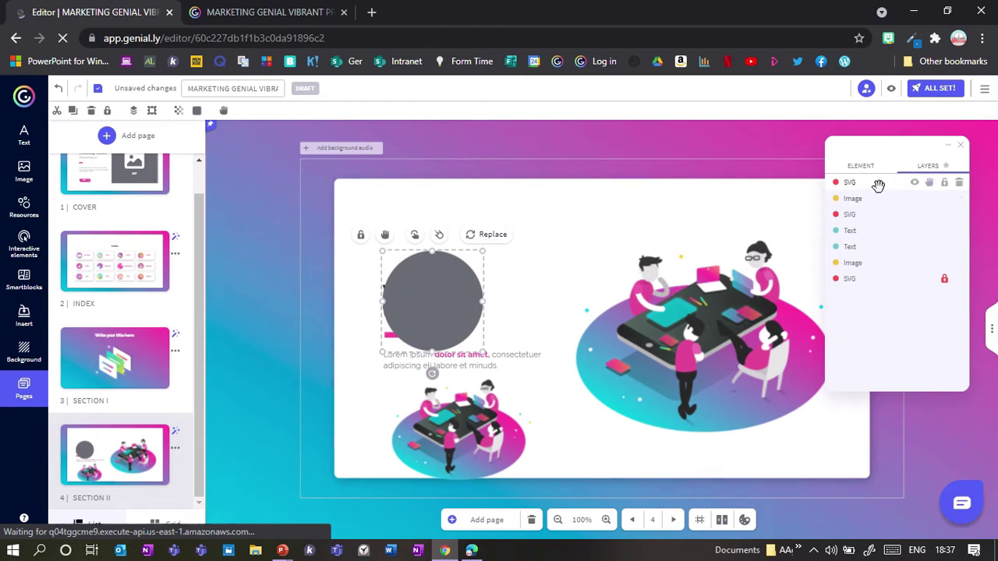
pyautogui.moveTo(878, 185); pyautogui.dragTo(881, 247)
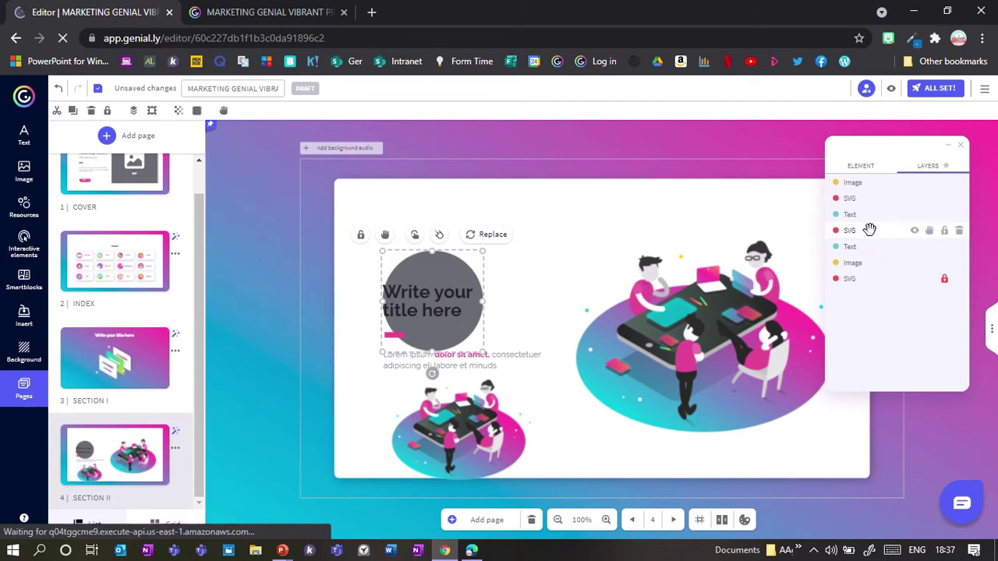
pyautogui.moveTo(872, 229); pyautogui.dragTo(871, 269)
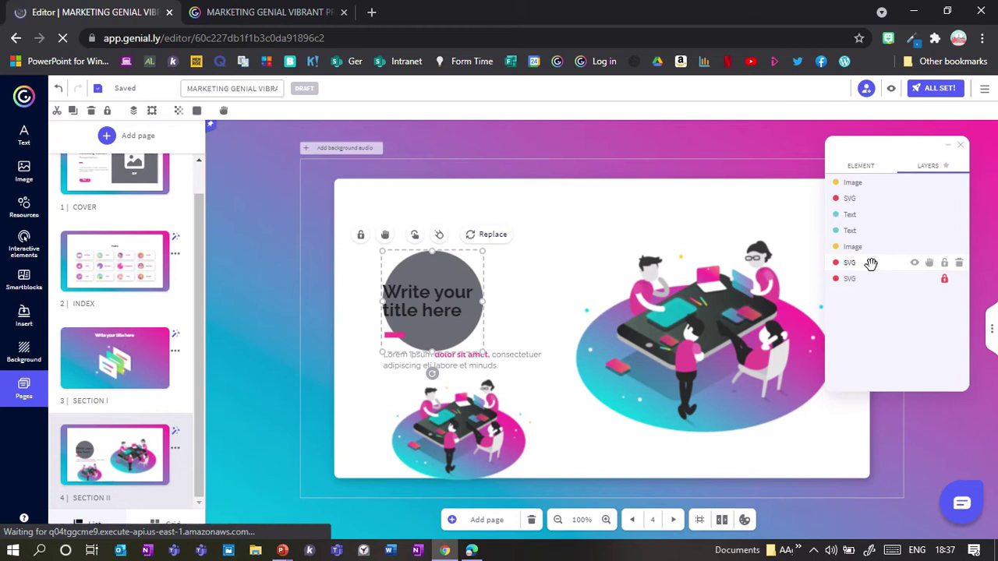
pyautogui.moveTo(869, 263)
pyautogui.mouseDown()
pyautogui.moveTo(868, 240)
pyautogui.moveTo(875, 265)
pyautogui.mouseUp()
pyautogui.click(915, 265)
pyautogui.click(915, 264)
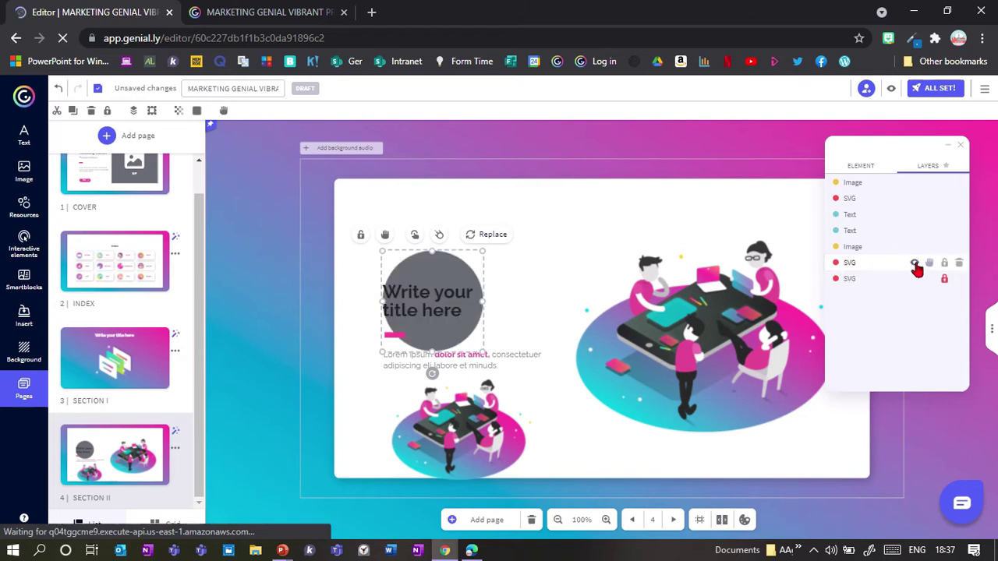
pyautogui.click(915, 264)
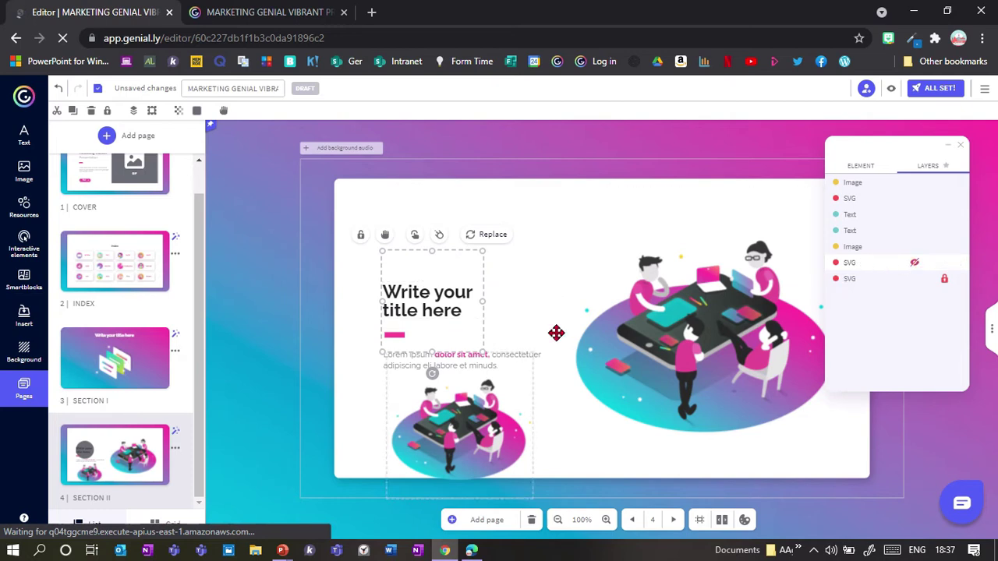
pyautogui.click(892, 89)
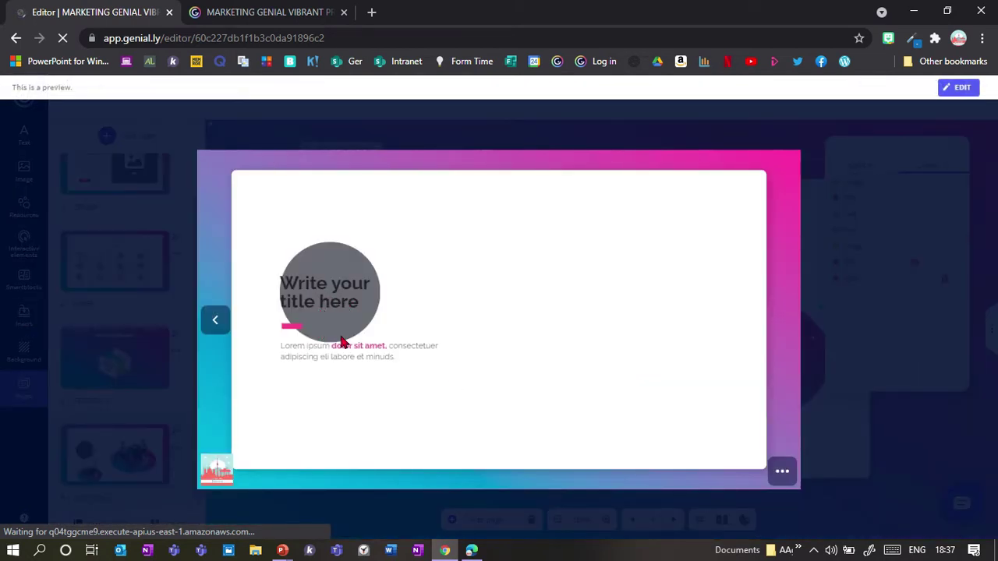
pyautogui.click(844, 454)
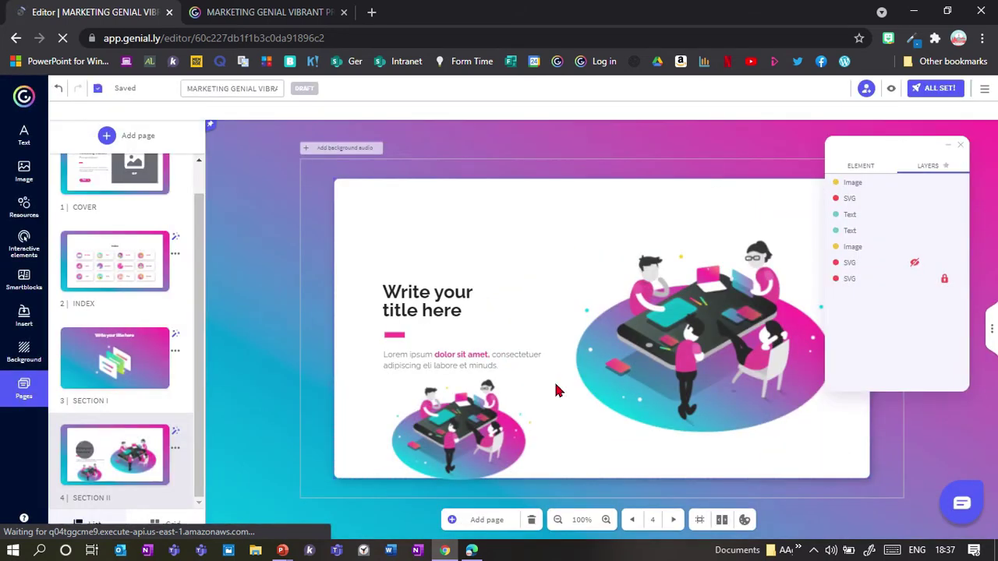
pyautogui.click(914, 263)
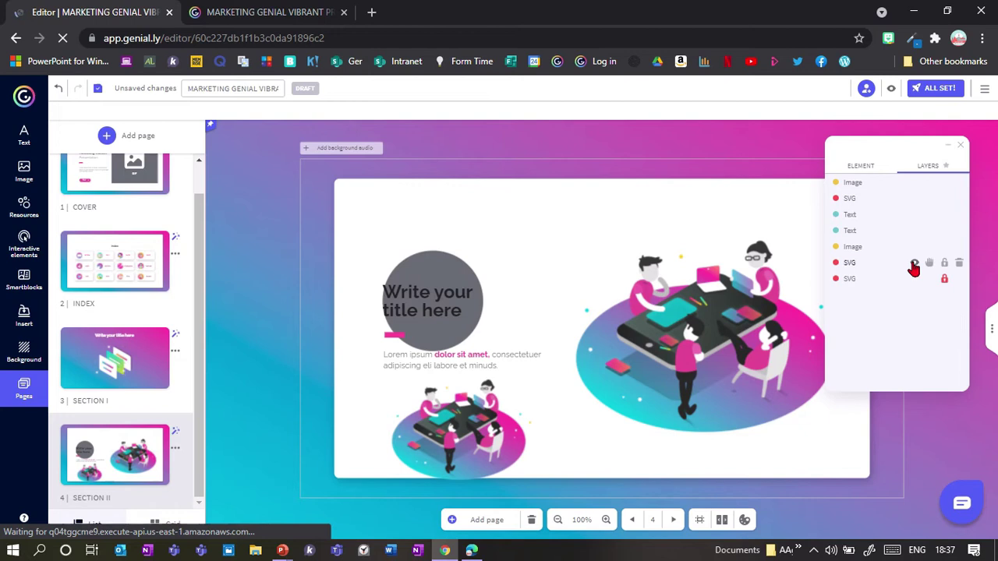
# Move the title text higher beside the grey circle, leaving the circle's view-mode dragging off.
pyautogui.click(929, 264)
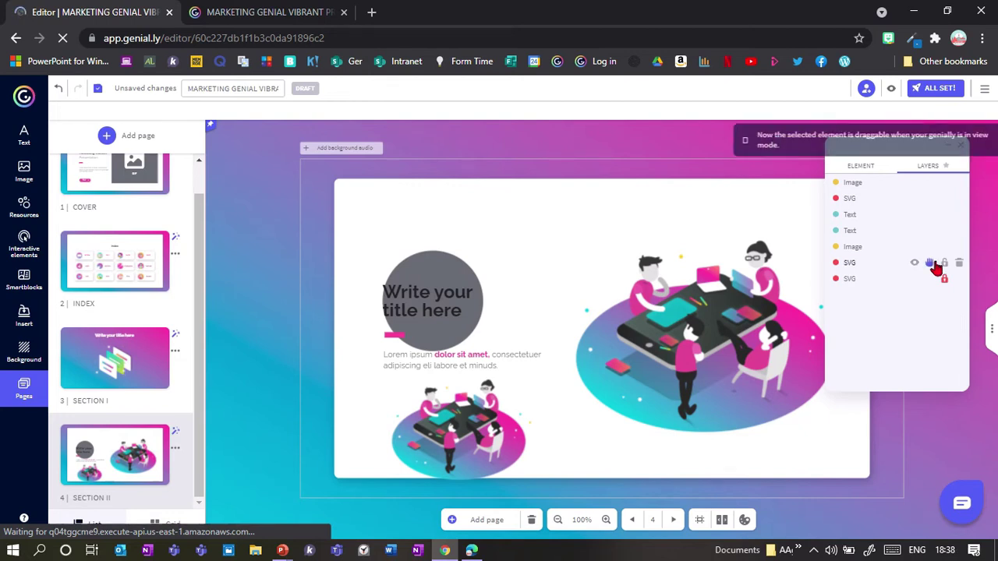
pyautogui.click(929, 265)
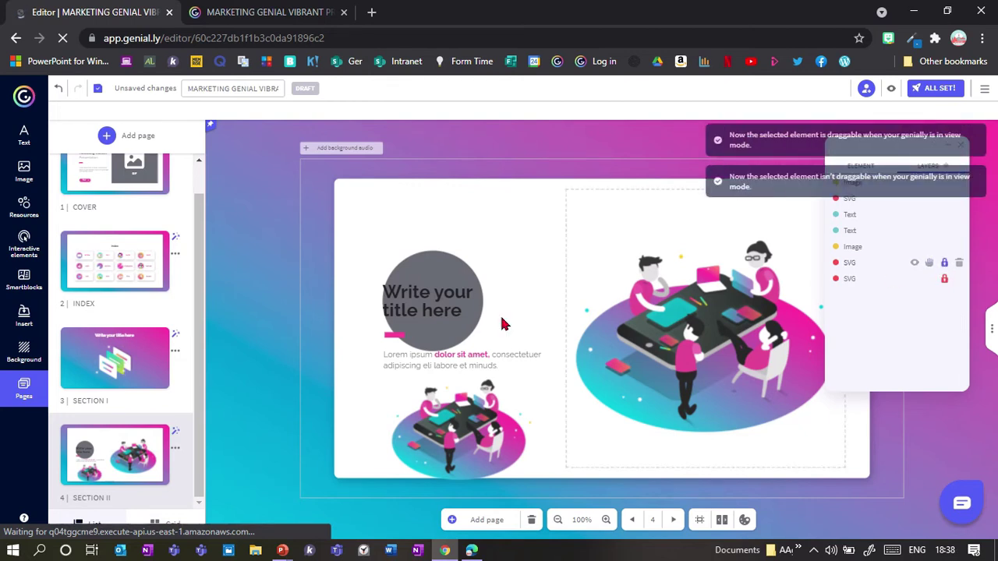
pyautogui.moveTo(477, 294); pyautogui.dragTo(411, 274)
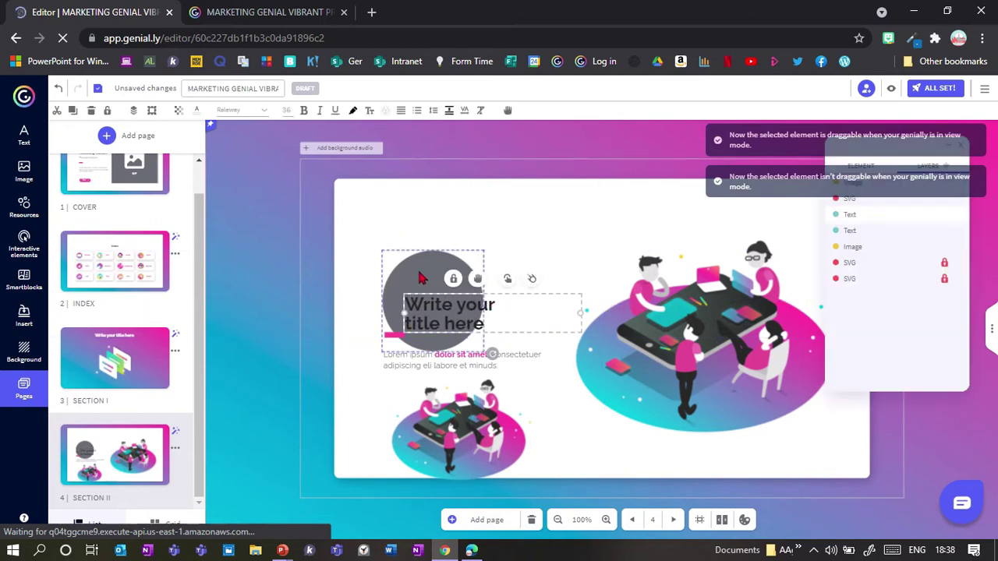
pyautogui.press('Escape')
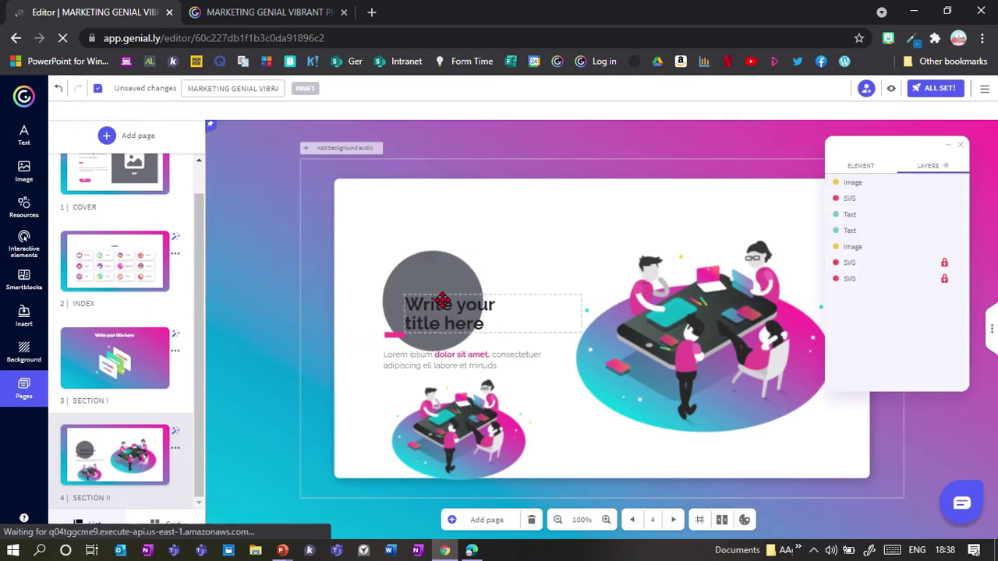
pyautogui.moveTo(499, 275); pyautogui.dragTo(438, 290)
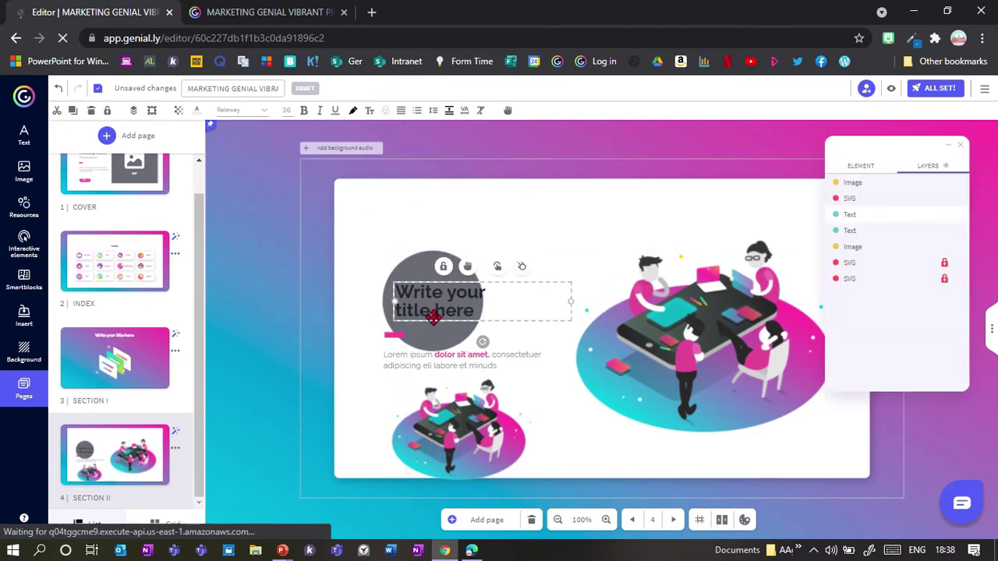
# Drag the title's Text layer above the circle's SVG layer and review the element order options.
pyautogui.click(468, 266)
pyautogui.click(468, 266)
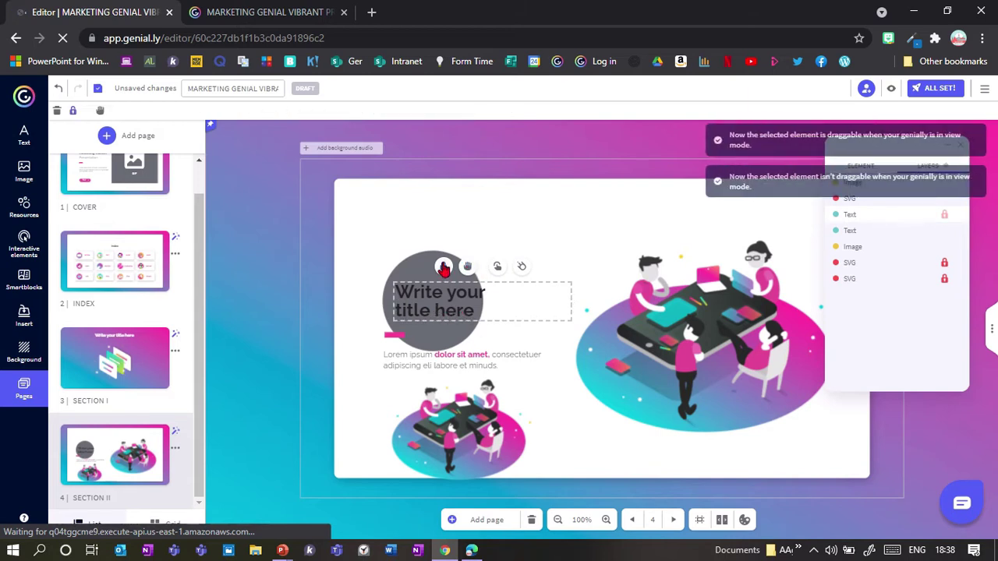
pyautogui.click(559, 241)
pyautogui.moveTo(880, 224); pyautogui.dragTo(875, 201)
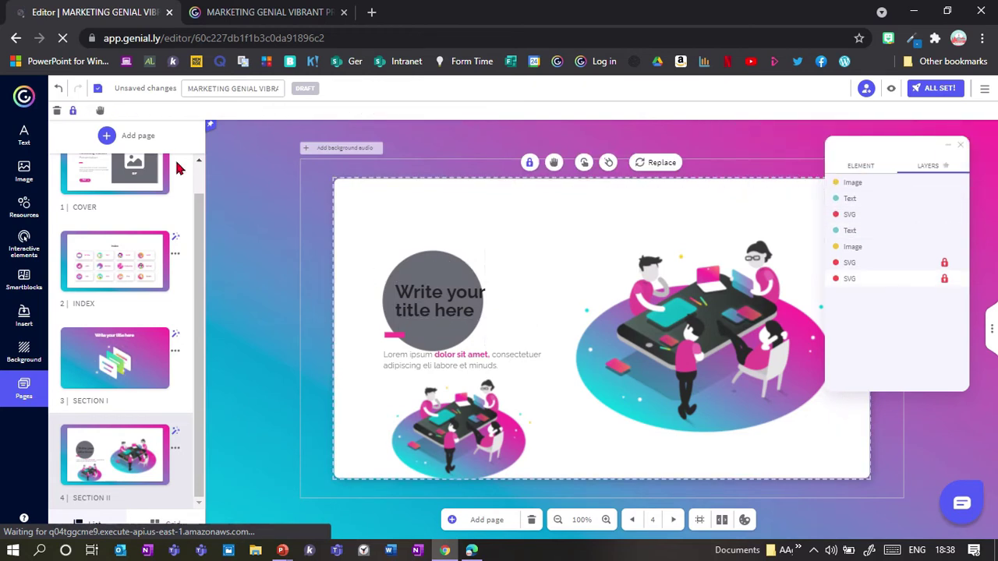
pyautogui.click(414, 277)
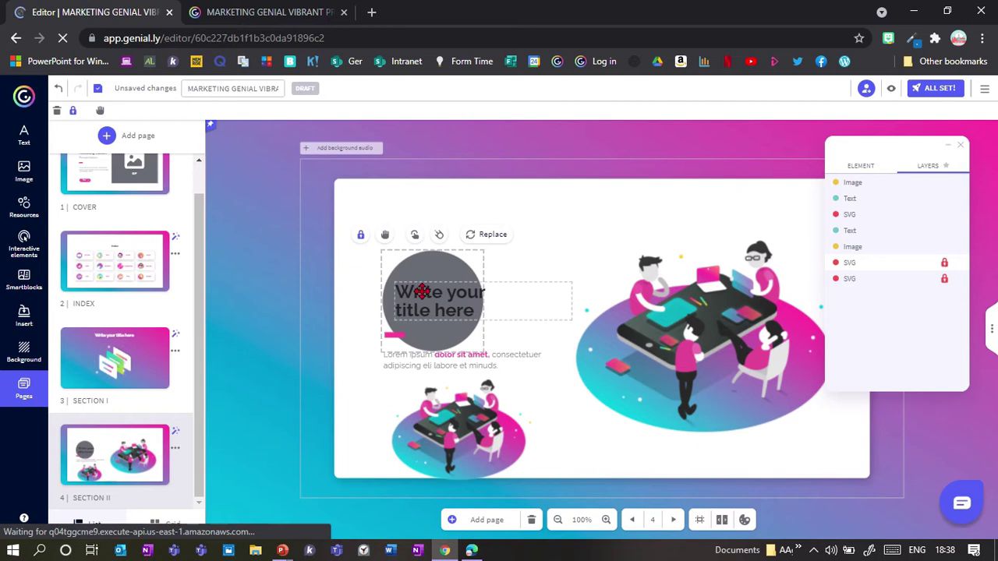
pyautogui.click(421, 292)
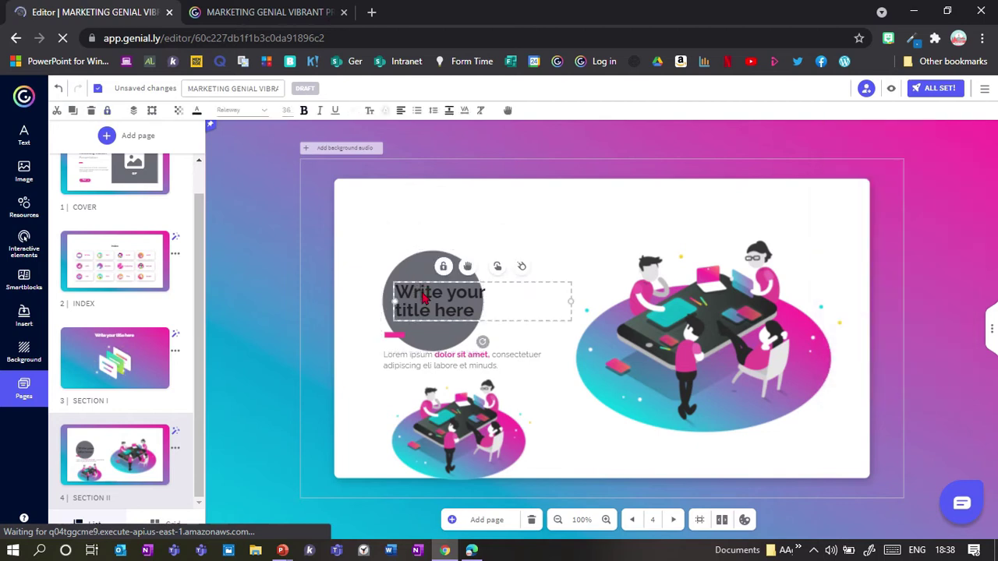
pyautogui.click(134, 112)
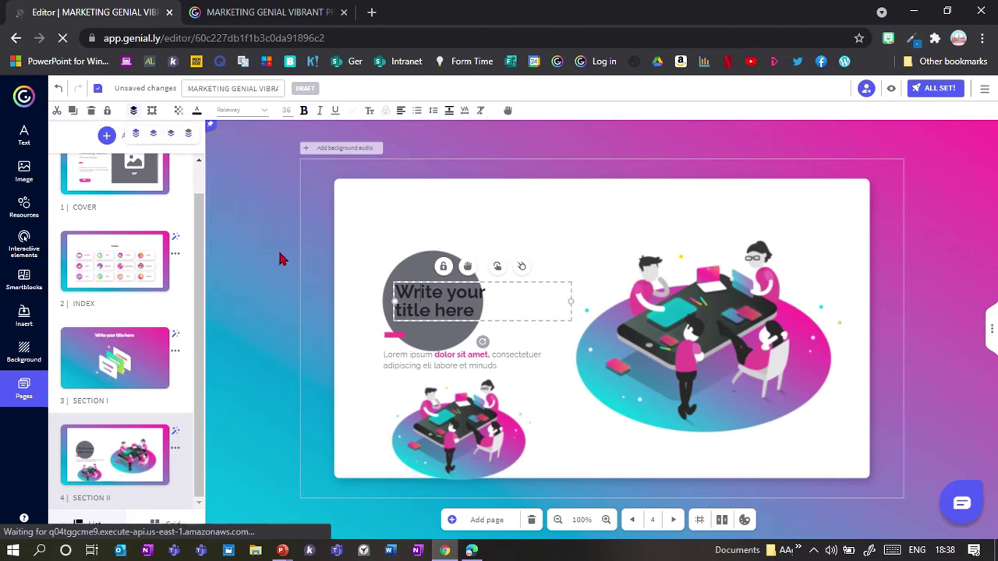
pyautogui.click(397, 332)
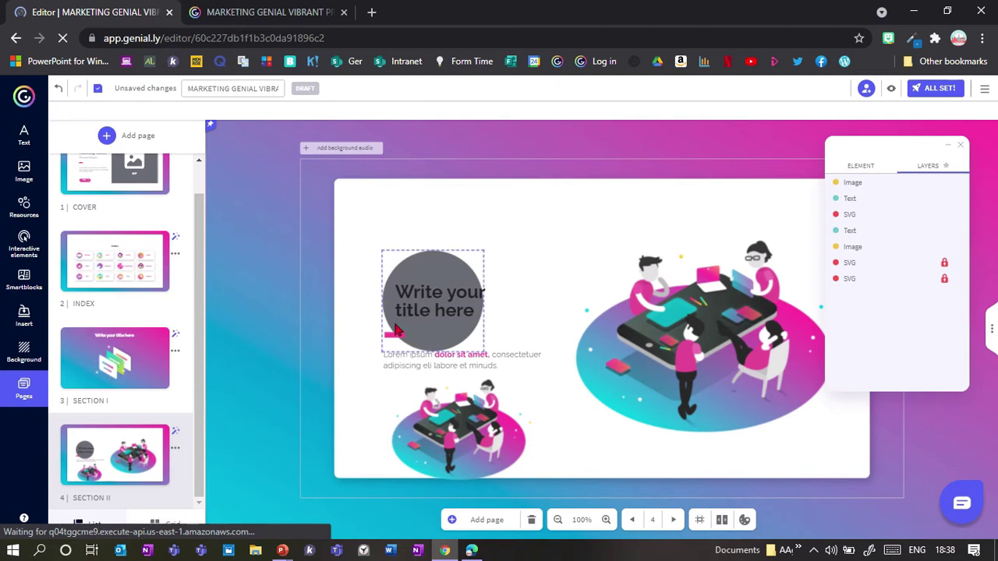
pyautogui.click(861, 166)
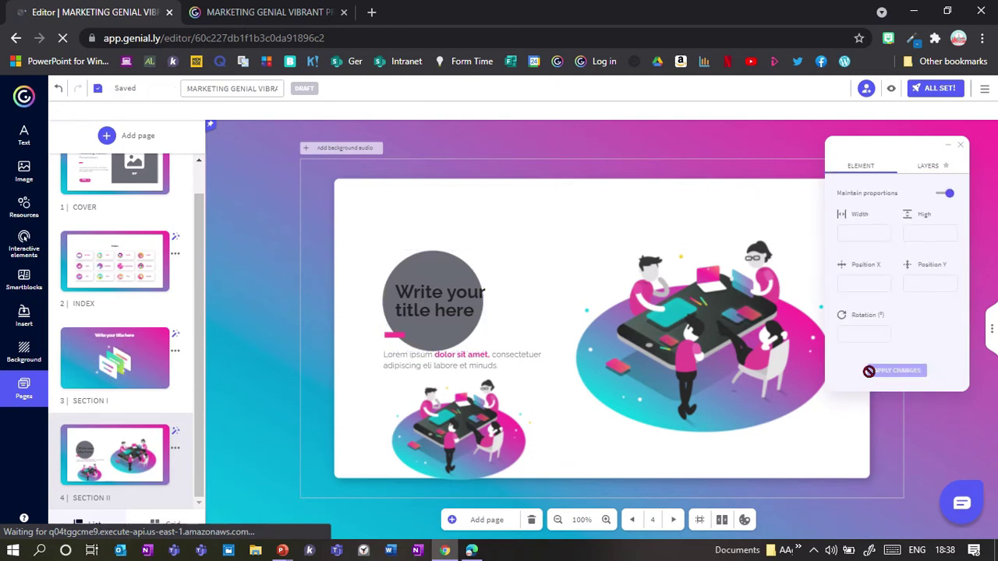
# Select the small illustration and copy its 289.05 width value.
pyautogui.click(435, 270)
pyautogui.click(437, 296)
pyautogui.click(659, 330)
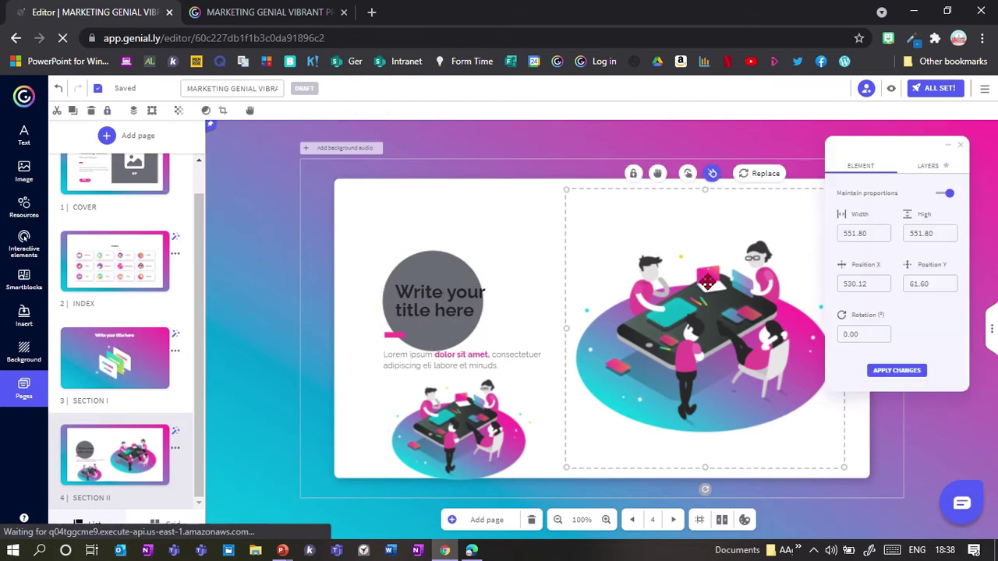
pyautogui.click(452, 427)
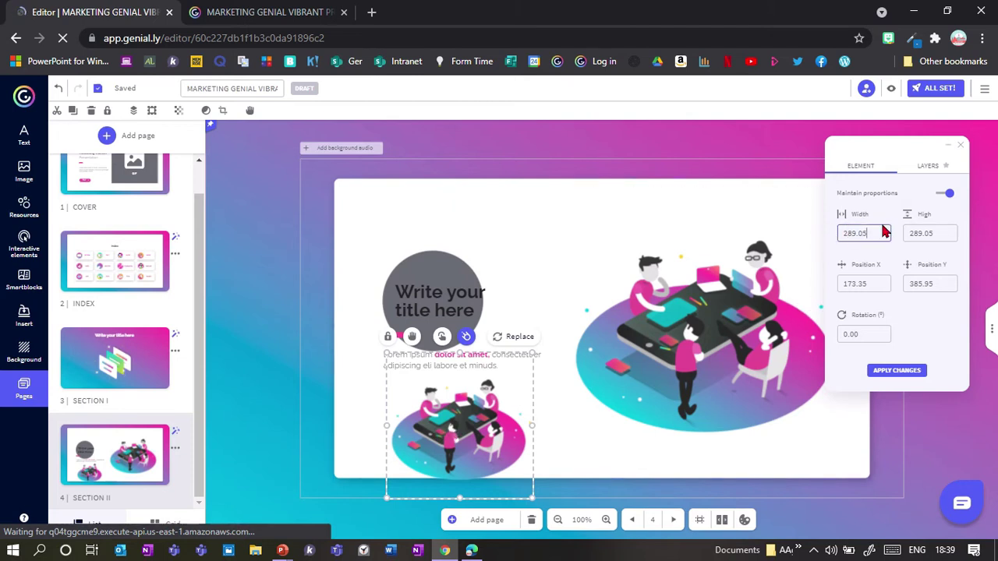
pyautogui.moveTo(881, 230); pyautogui.dragTo(836, 235)
# Set the large right-hand illustration's width to 289.05.
pyautogui.click(717, 306)
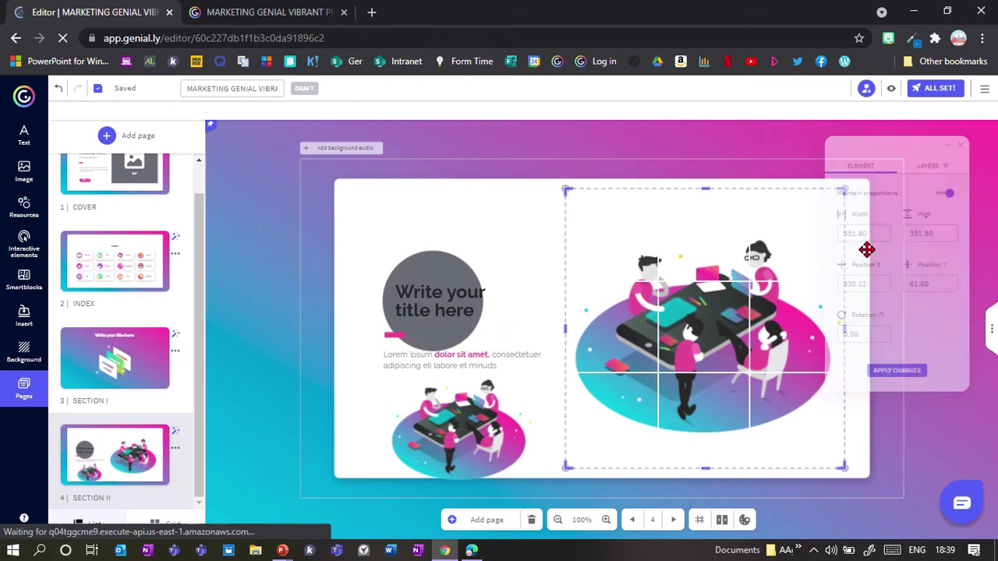
pyautogui.click(715, 266)
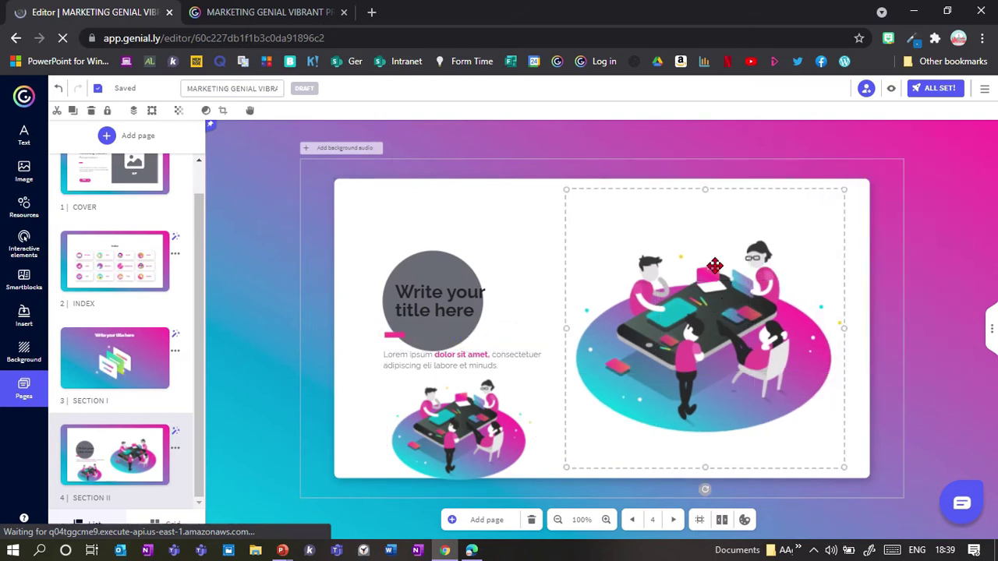
pyautogui.click(872, 233)
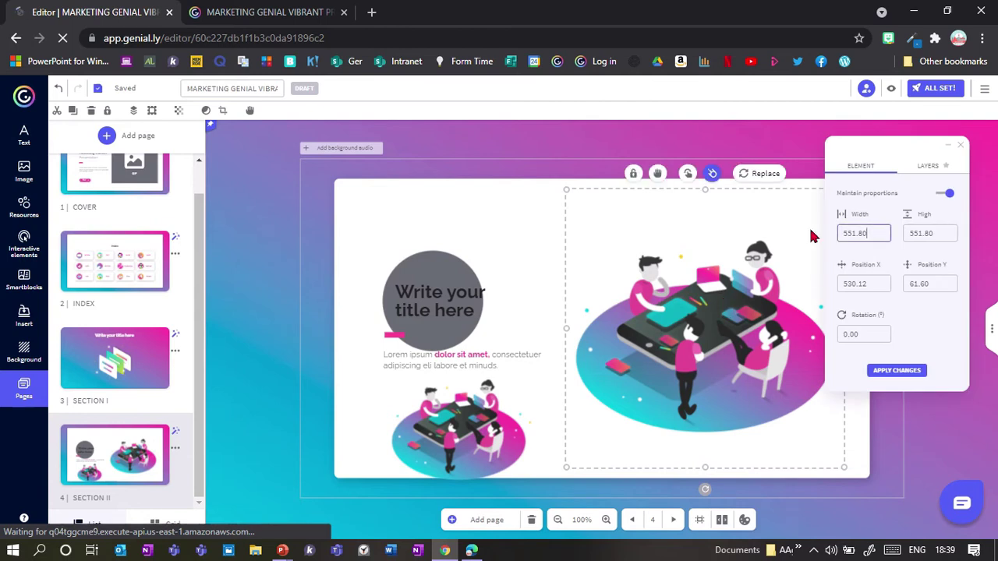
pyautogui.hotkey('ctrl', 'a')
pyautogui.write('289.05')
pyautogui.press('Return')
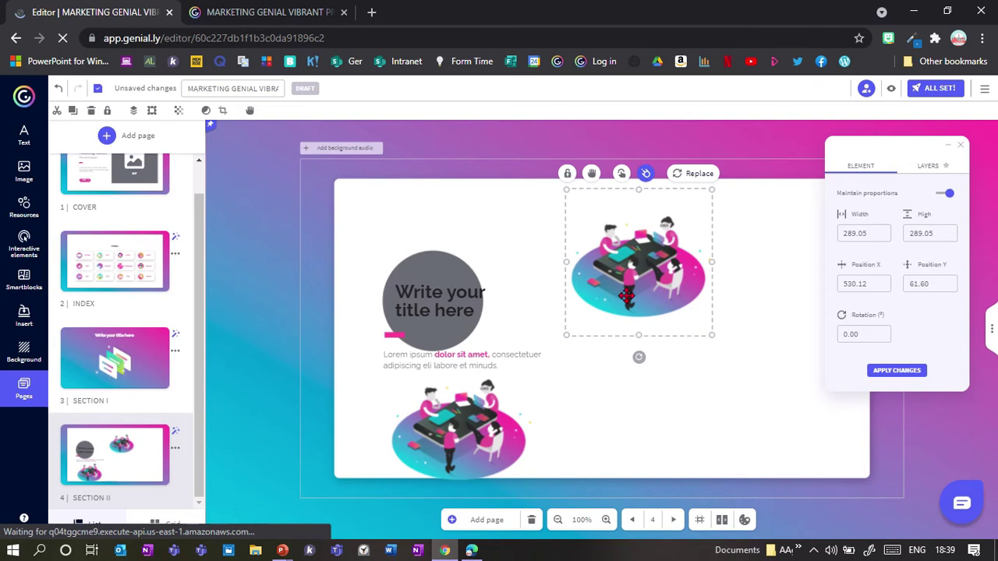
# Move the resized illustration into the slide's top-right corner.
pyautogui.moveTo(624, 290); pyautogui.dragTo(633, 421)
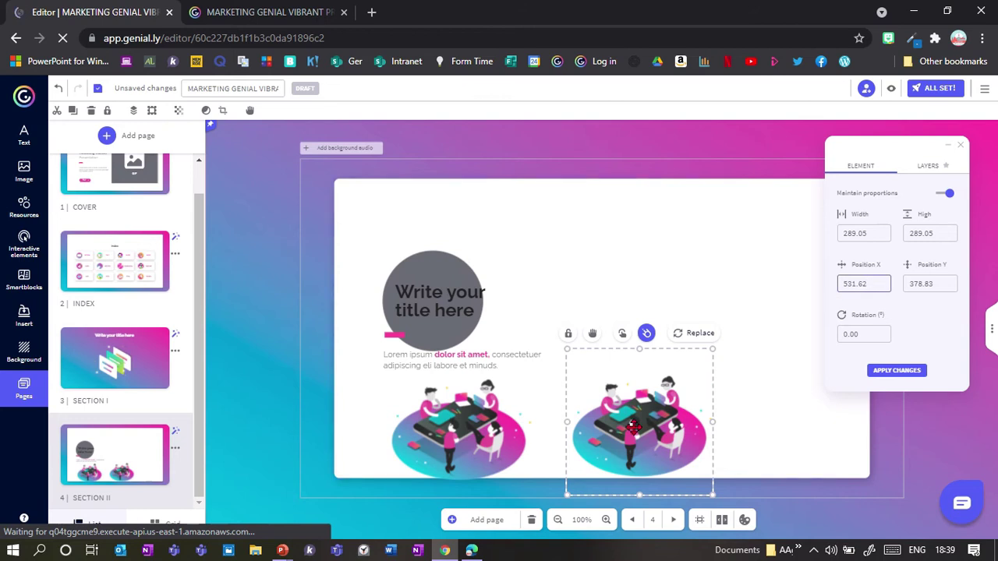
pyautogui.moveTo(638, 426); pyautogui.dragTo(737, 257)
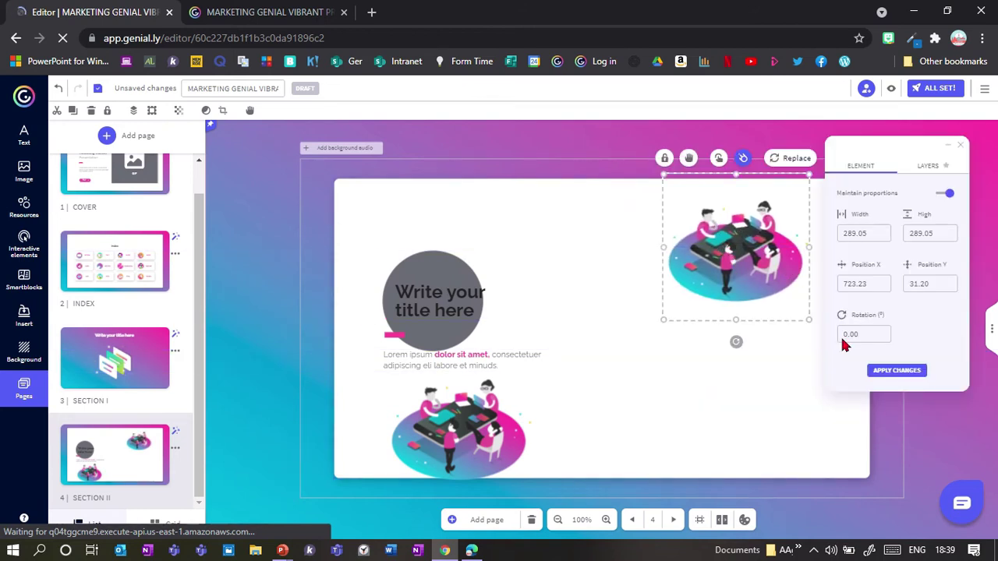
pyautogui.moveTo(884, 287); pyautogui.dragTo(835, 294)
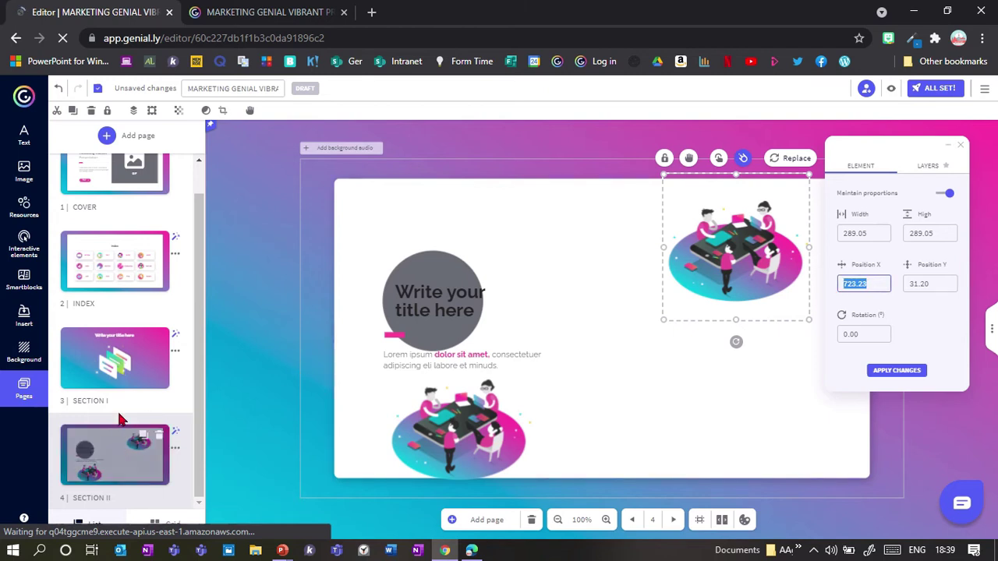
pyautogui.click(117, 361)
# Set the SECTION I illustration's Position X to 723.23.
pyautogui.click(615, 316)
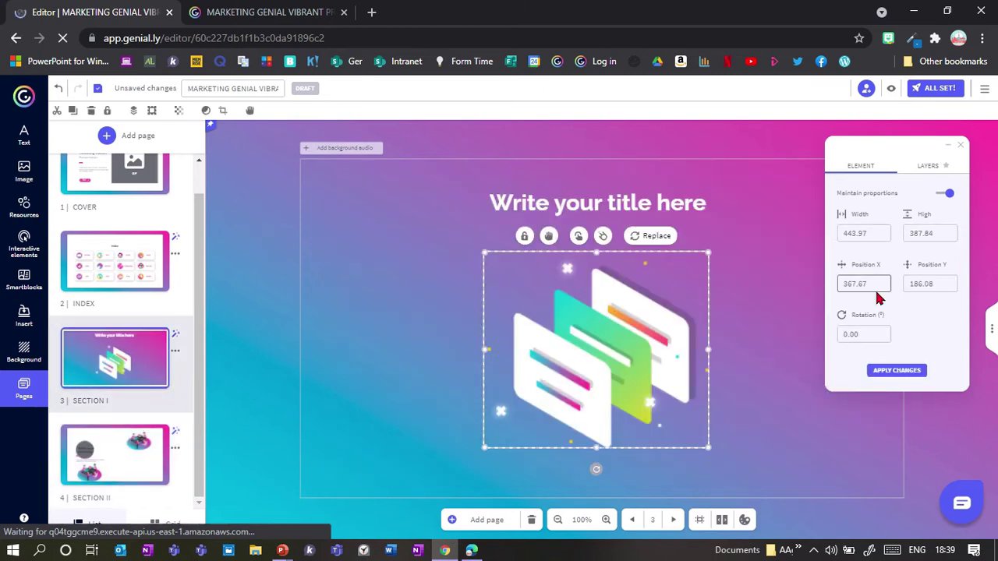
pyautogui.moveTo(876, 295); pyautogui.dragTo(831, 293)
pyautogui.write('723.23')
pyautogui.press('Return')
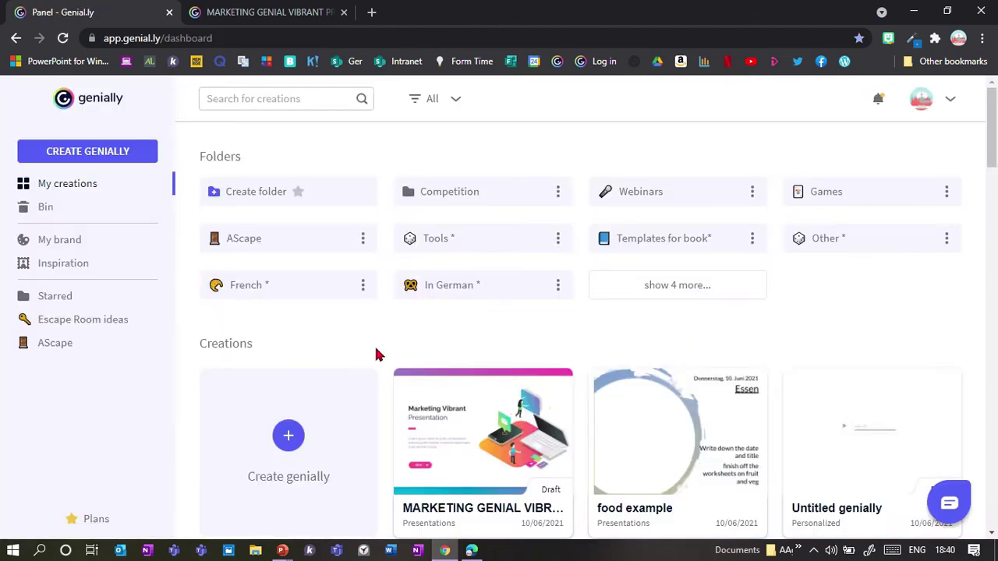
# Show all dashboard folders, look inside Year 9, then go back to My creations.
pyautogui.click(667, 287)
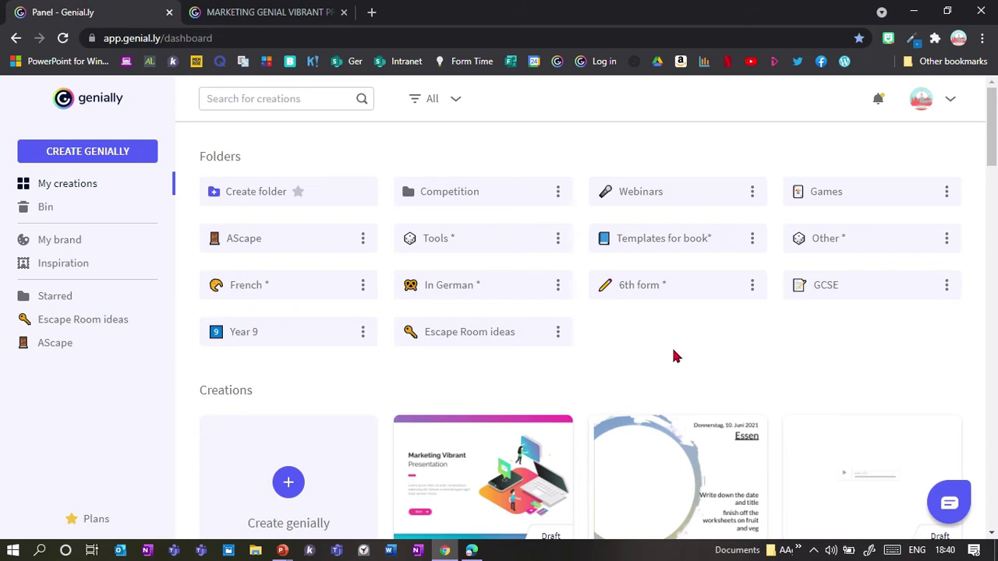
pyautogui.click(285, 341)
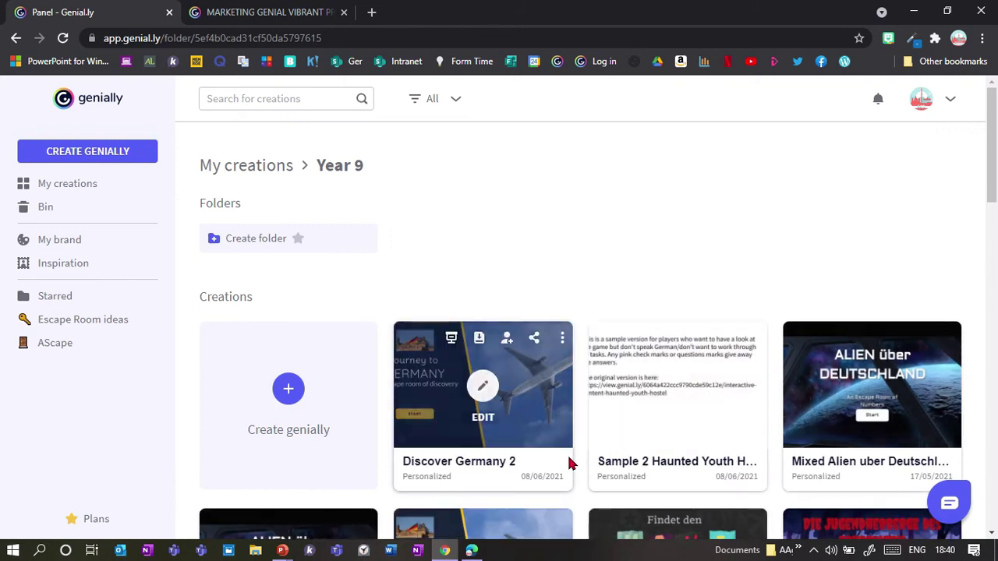
pyautogui.scroll(-10, 996, 226)
pyautogui.scroll(10, 996, 226)
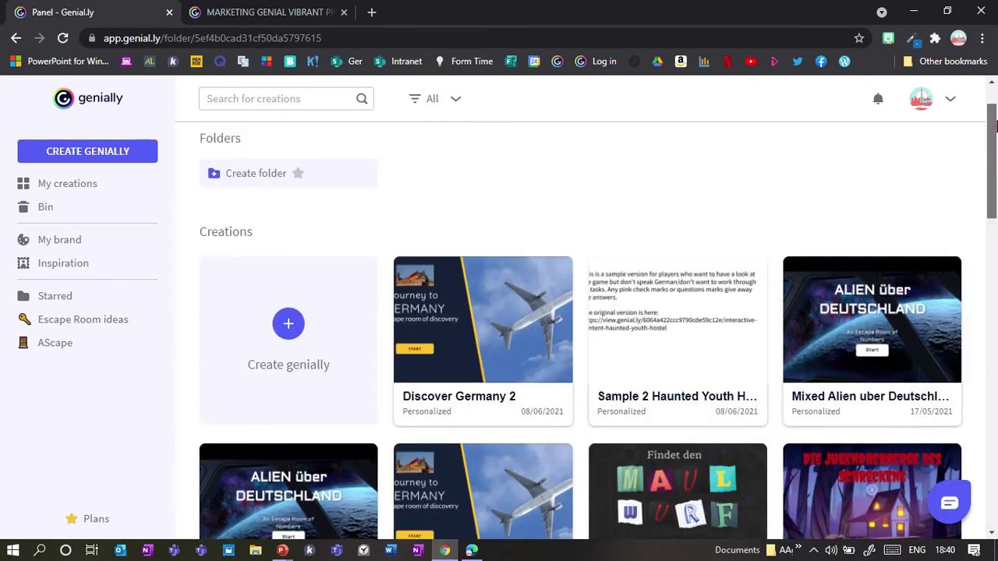
pyautogui.click(15, 37)
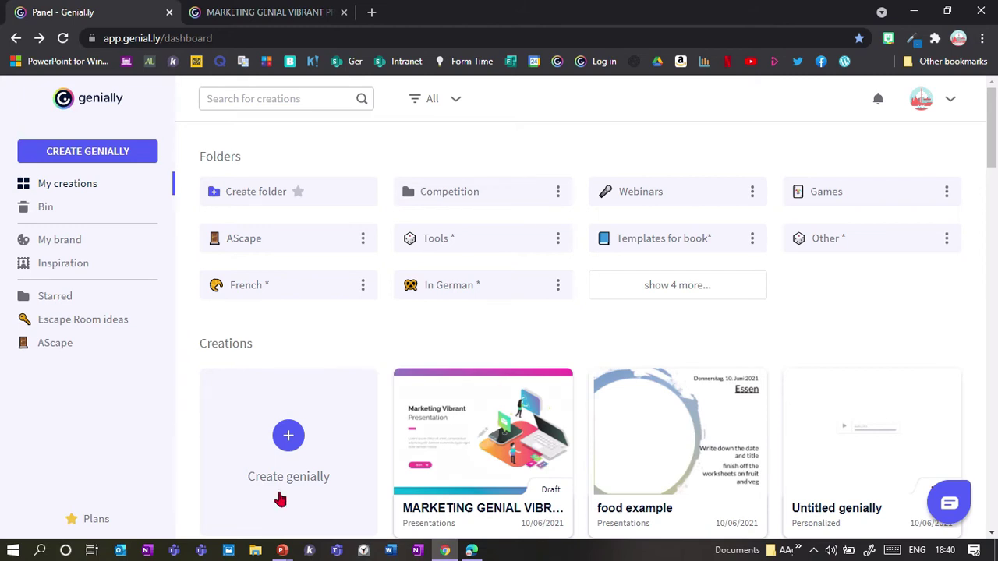
pyautogui.click(282, 551)
pyautogui.click(221, 507)
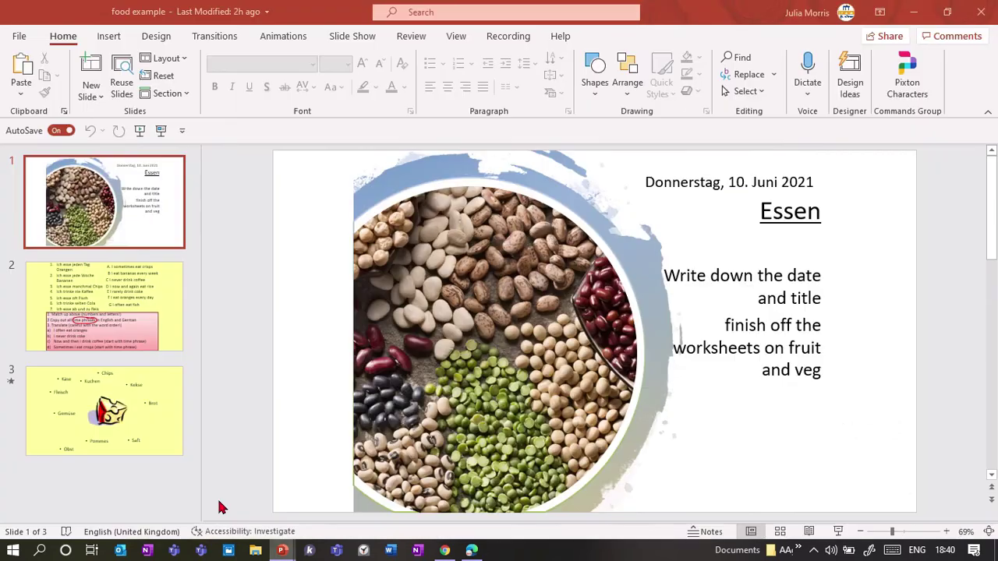
pyautogui.click(106, 304)
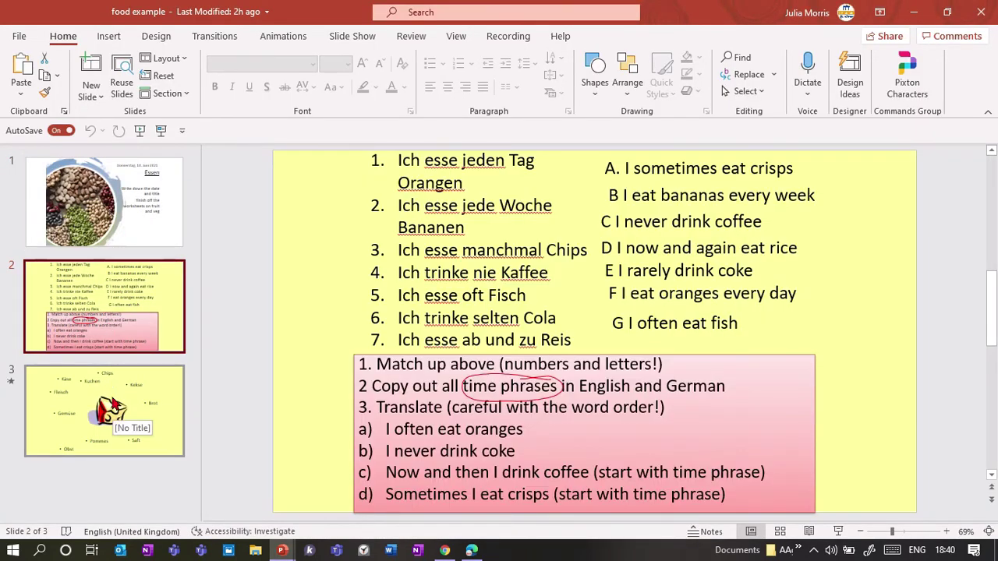
pyautogui.click(113, 404)
pyautogui.click(113, 219)
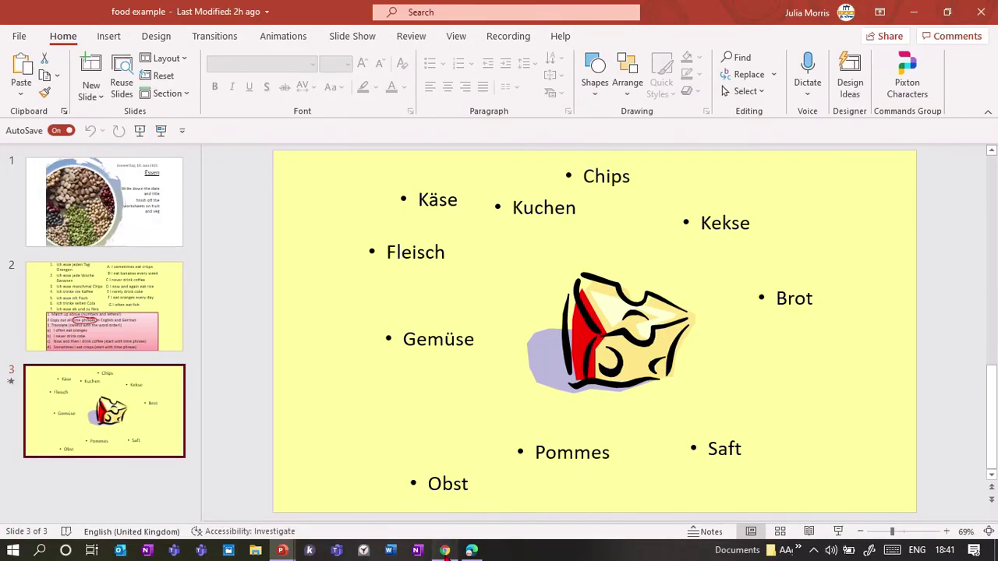
pyautogui.click(444, 550)
# Open the food example creation and move slide 2's German list up and left.
pyautogui.moveTo(996, 134); pyautogui.dragTo(996, 148)
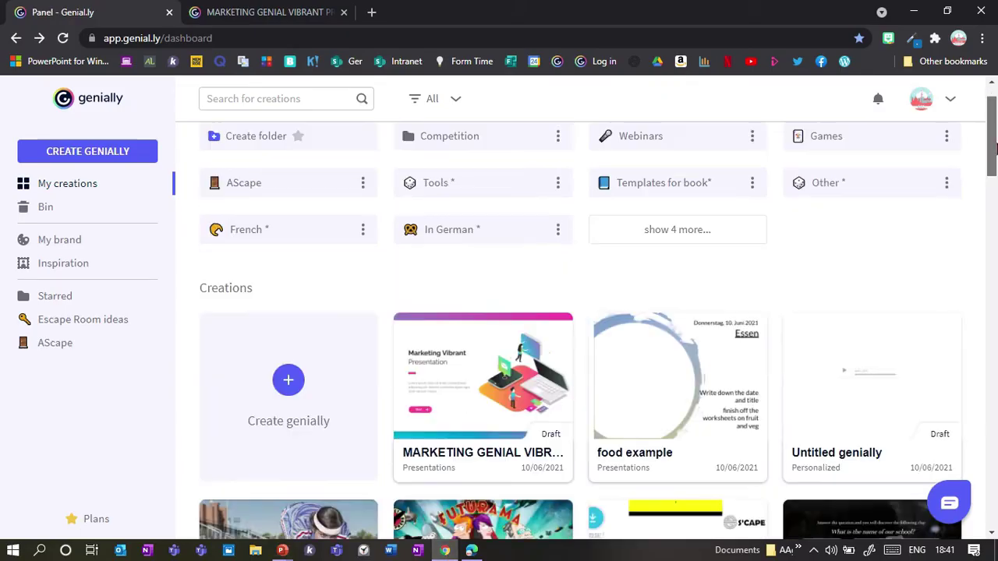
pyautogui.scroll(-1, 996, 148)
pyautogui.click(676, 305)
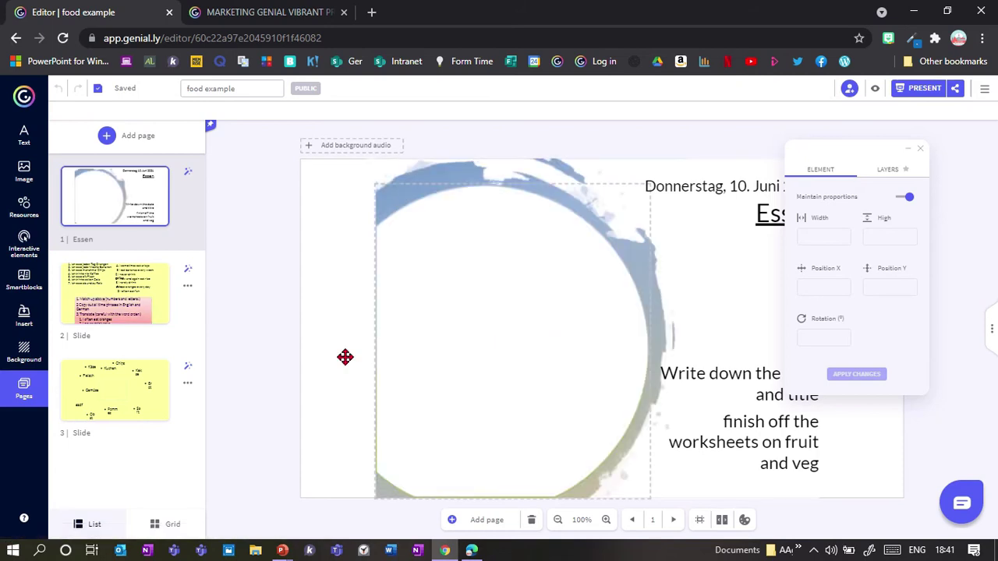
pyautogui.click(109, 313)
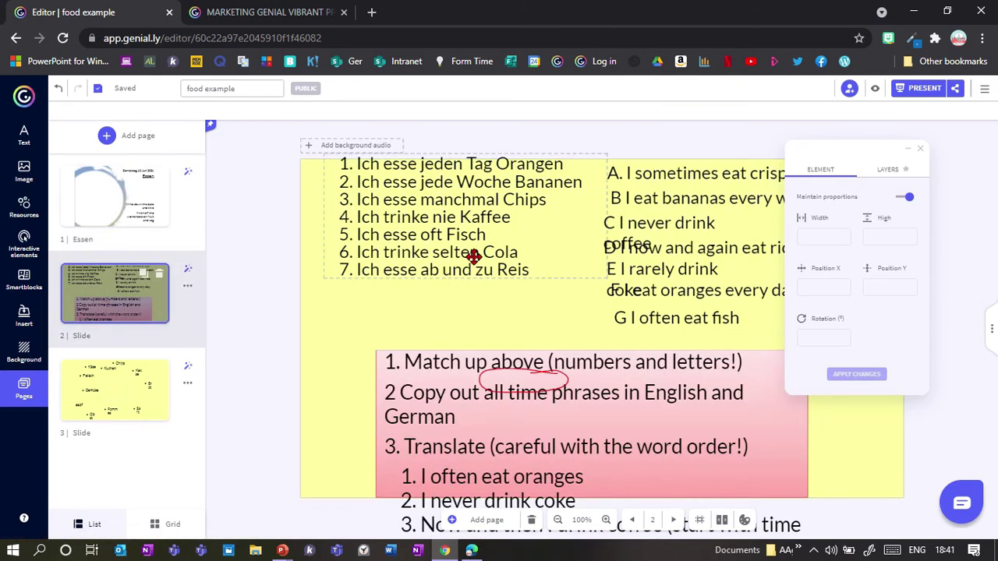
pyautogui.moveTo(414, 238); pyautogui.dragTo(472, 267)
# Move sentence F below sentence G and delete a stray gibberish word from the German list.
pyautogui.click(673, 290)
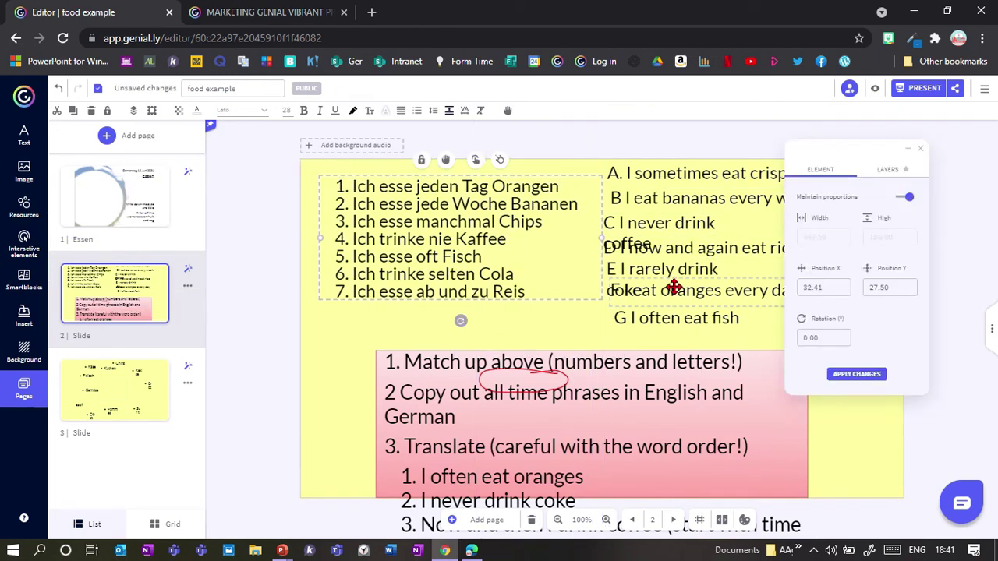
pyautogui.moveTo(673, 290); pyautogui.dragTo(666, 345)
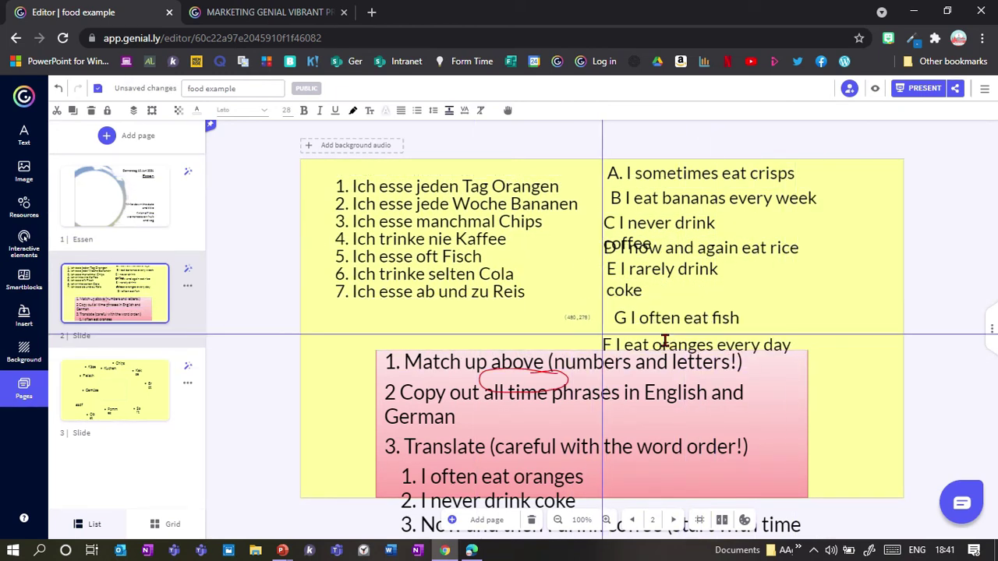
pyautogui.click(418, 277)
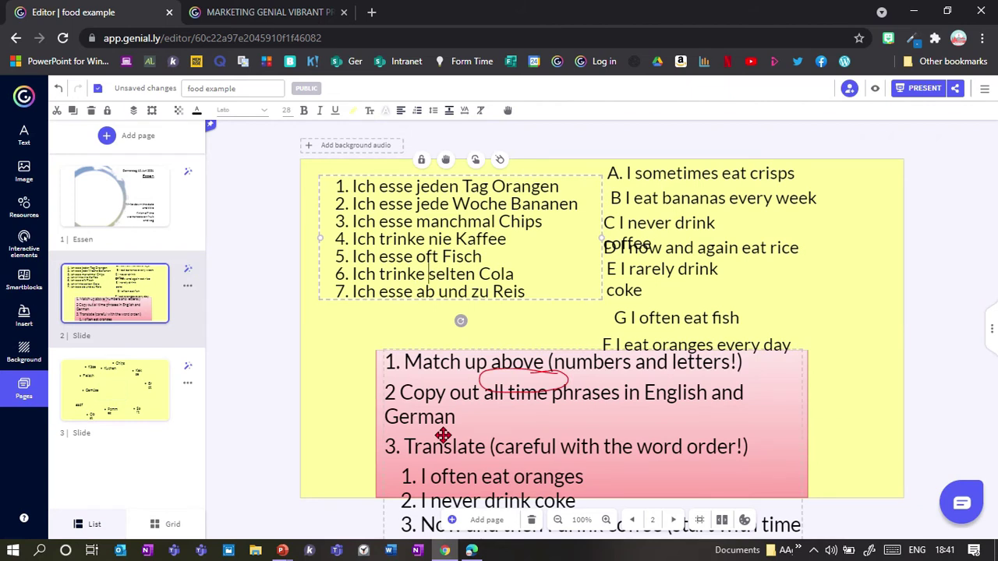
pyautogui.write('kjasdfk')
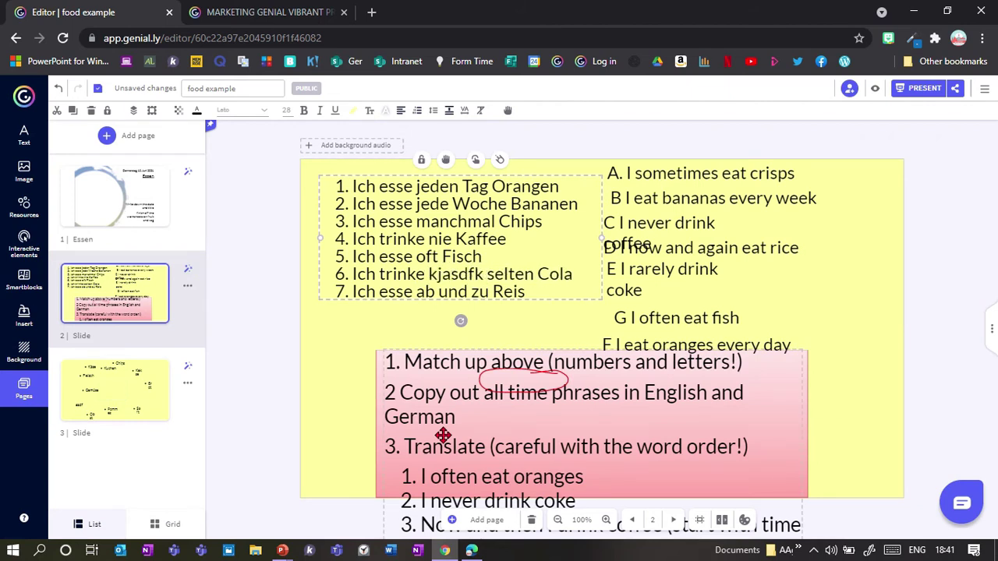
pyautogui.doubleClick(461, 273)
pyautogui.press('BackSpace')
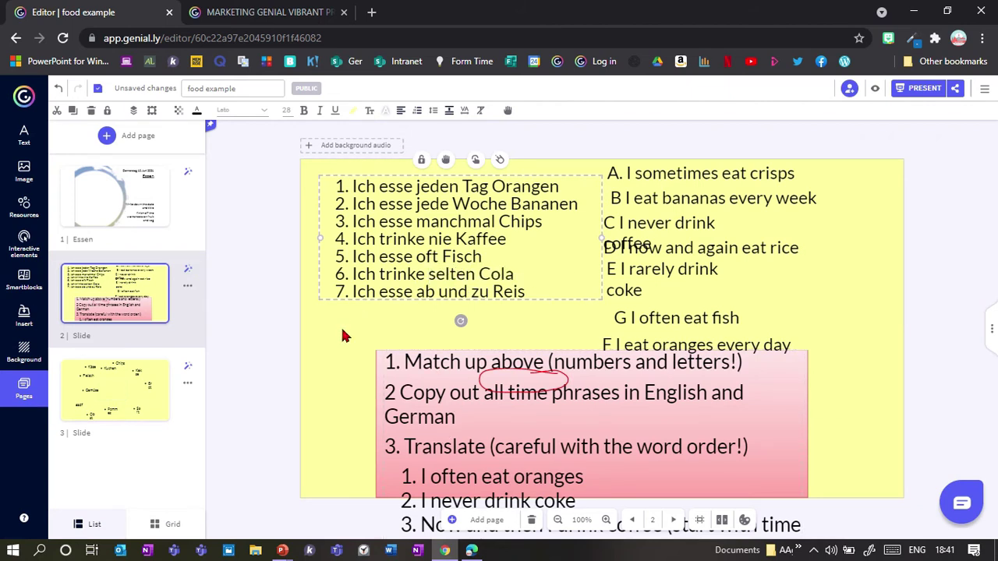
# Shift the pink box's instruction text right and widen sentence C to one line.
pyautogui.click(382, 410)
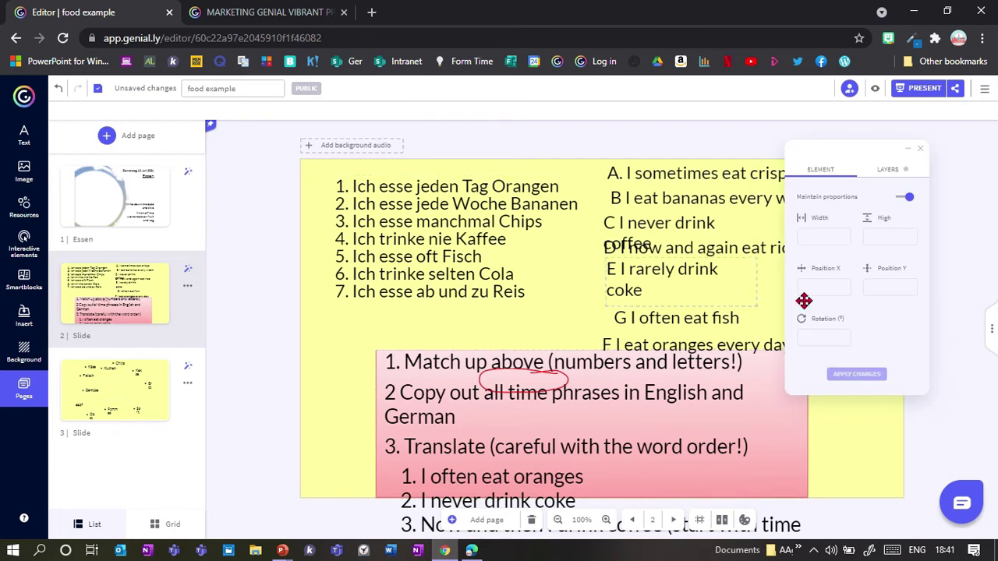
pyautogui.click(457, 418)
pyautogui.moveTo(381, 428)
pyautogui.mouseDown()
pyautogui.moveTo(506, 426)
pyautogui.moveTo(430, 442)
pyautogui.moveTo(392, 430)
pyautogui.mouseUp()
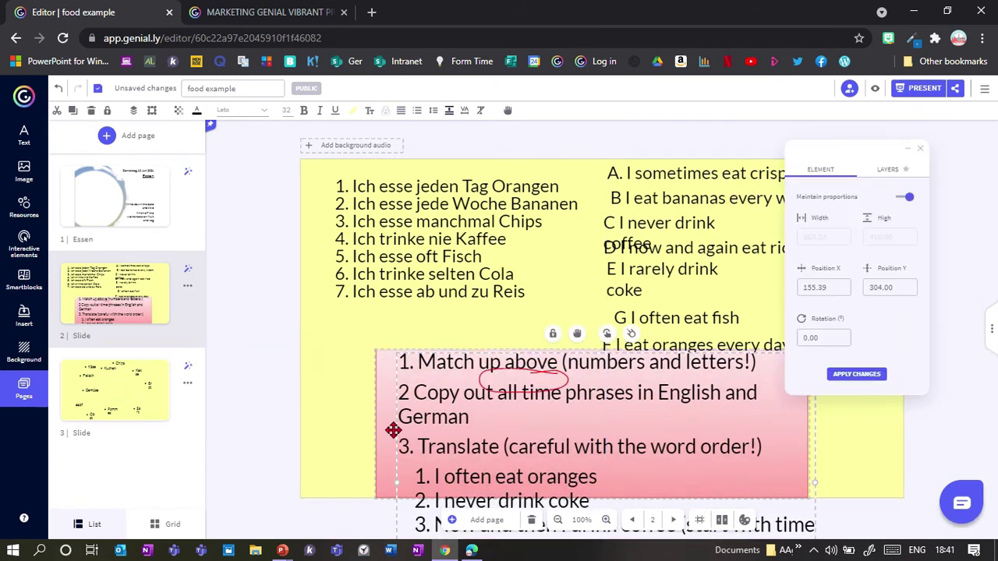
pyautogui.moveTo(654, 273); pyautogui.dragTo(638, 244)
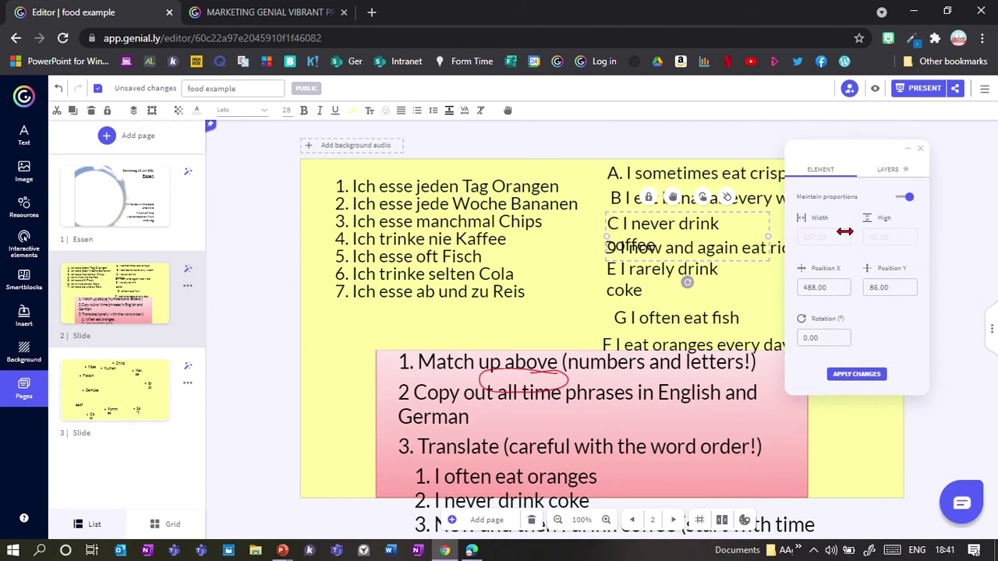
pyautogui.moveTo(762, 231); pyautogui.dragTo(895, 231)
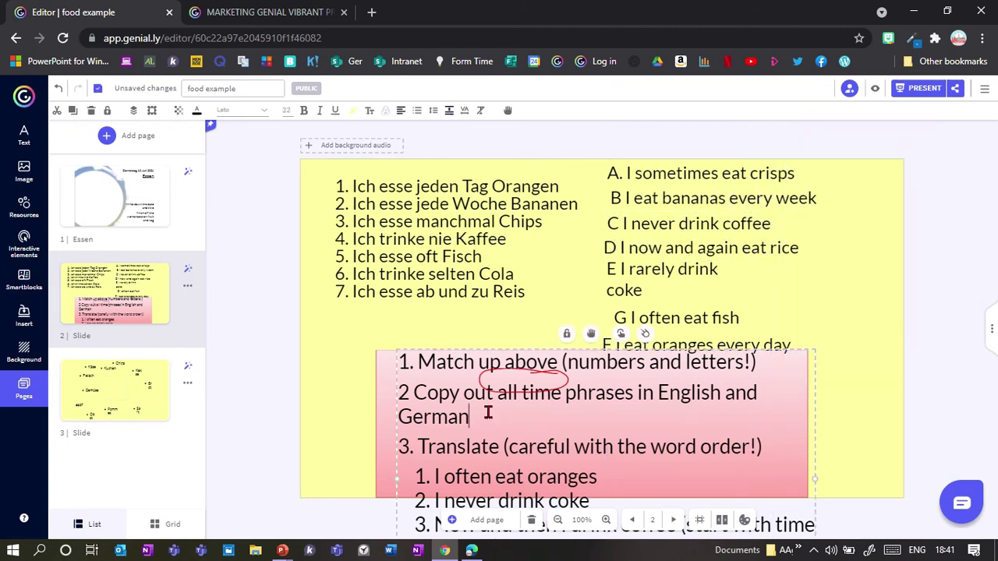
# Review slides 1 and 3, then publish the creation.
pyautogui.click(111, 225)
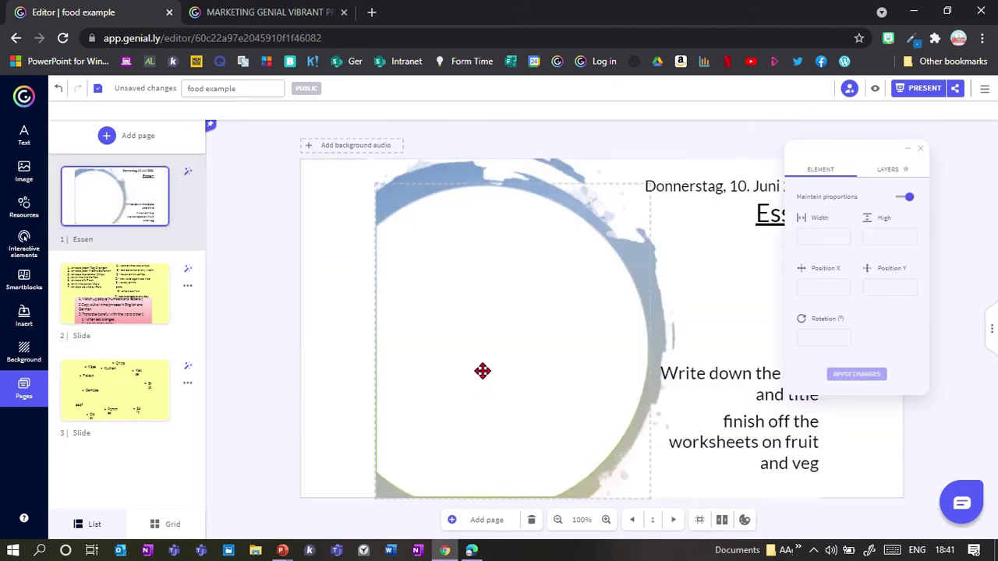
pyautogui.moveTo(482, 370)
pyautogui.mouseDown()
pyautogui.moveTo(722, 399)
pyautogui.moveTo(473, 374)
pyautogui.moveTo(483, 370)
pyautogui.mouseUp()
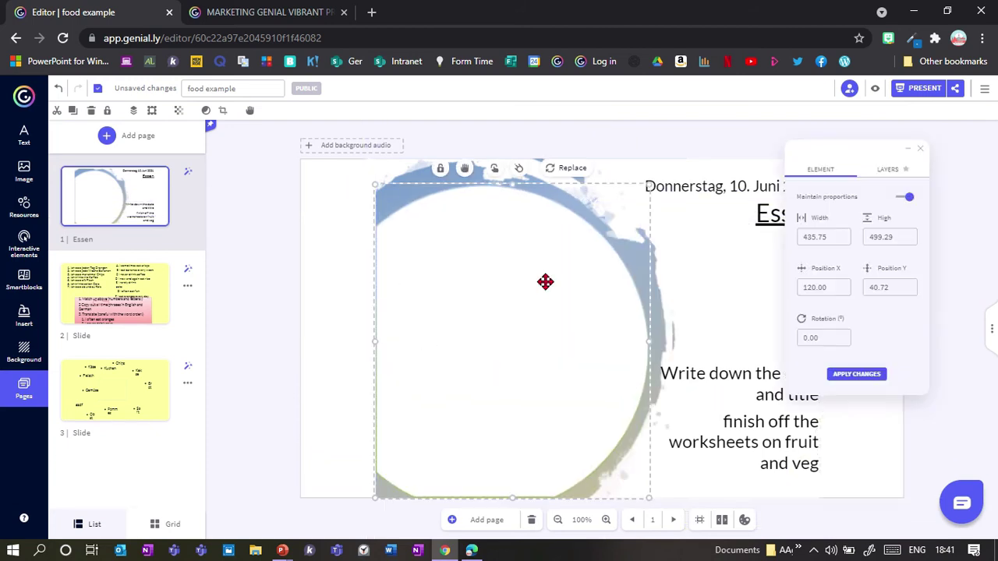
pyautogui.click(122, 406)
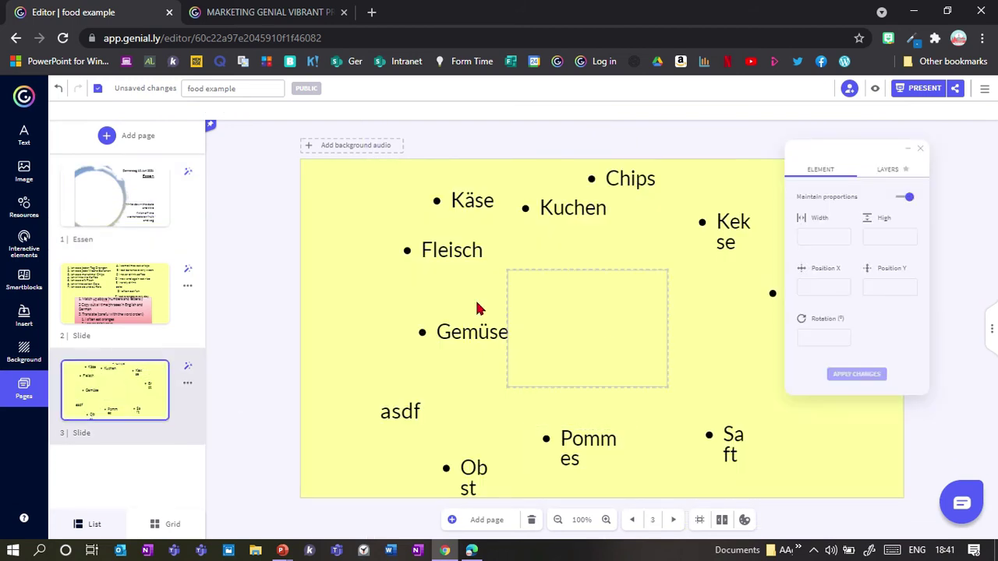
pyautogui.click(572, 330)
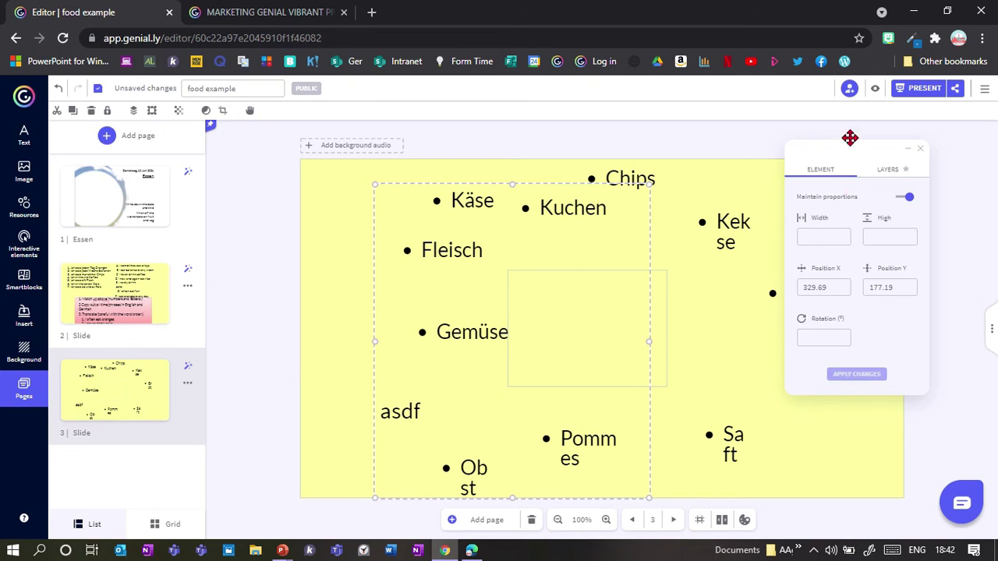
pyautogui.moveTo(850, 138)
pyautogui.mouseDown()
pyautogui.moveTo(954, 163)
pyautogui.moveTo(869, 165)
pyautogui.moveTo(857, 152)
pyautogui.mouseUp()
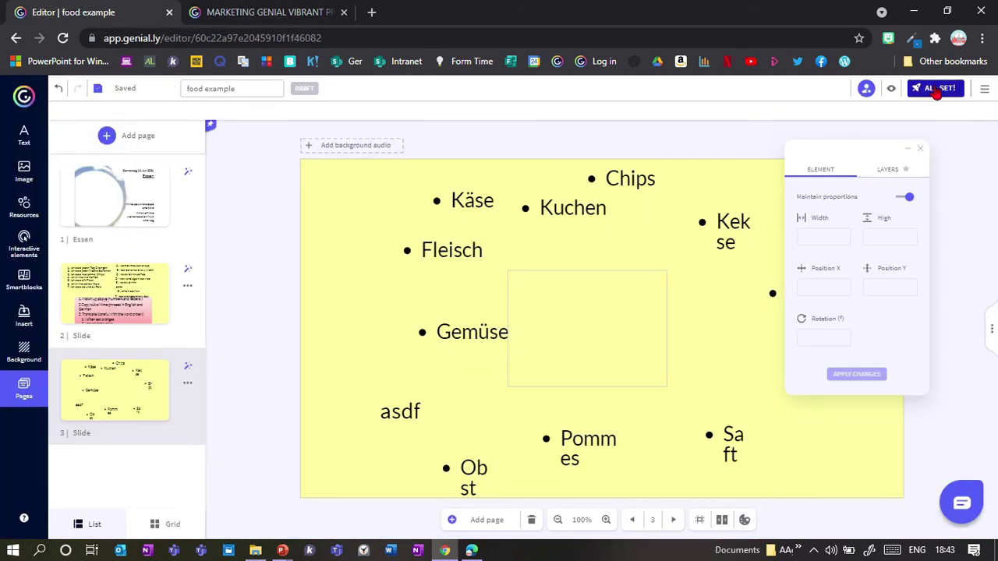
pyautogui.click(938, 90)
# Download food example as a PDF document and open the downloaded file.
pyautogui.click(693, 441)
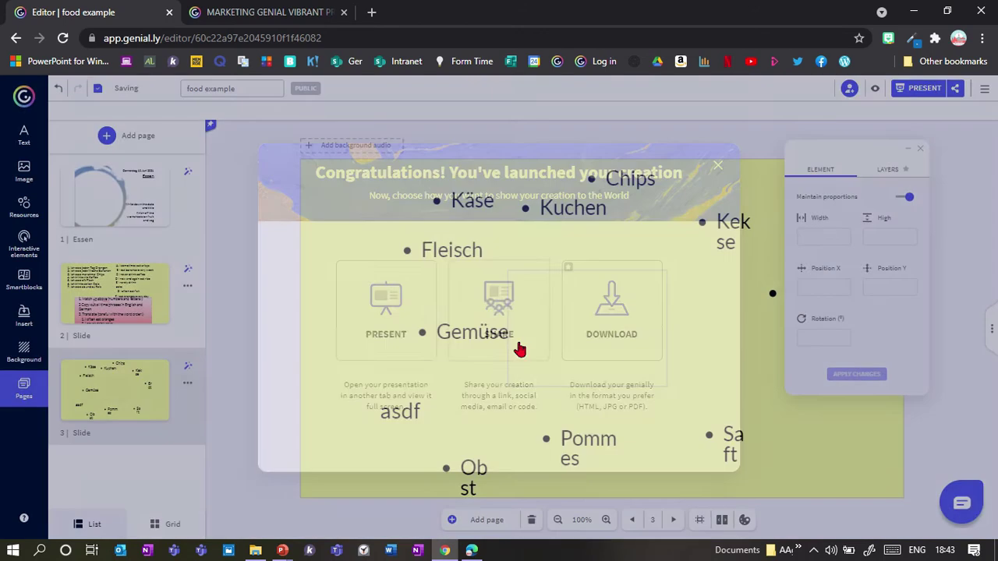
pyautogui.click(614, 334)
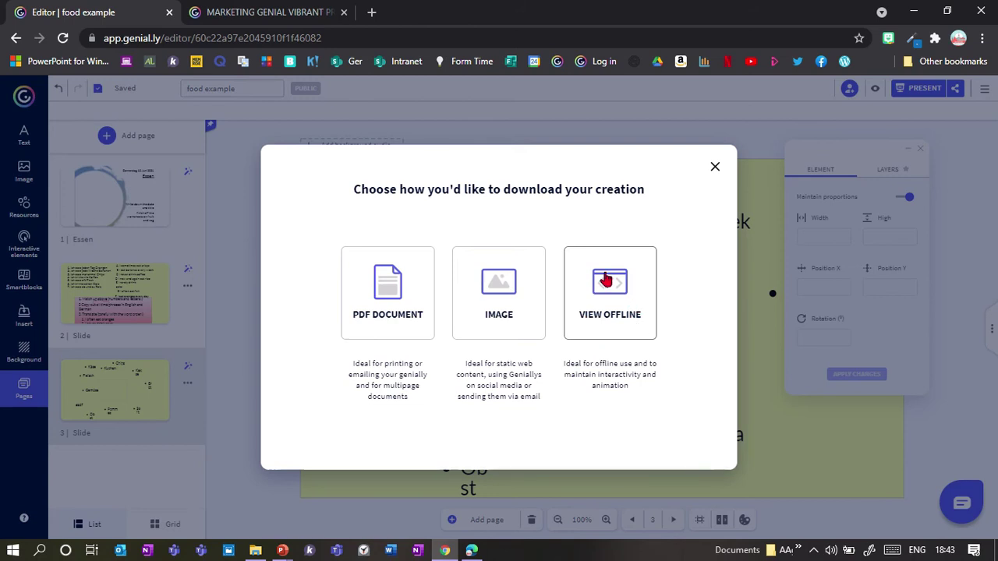
pyautogui.click(378, 297)
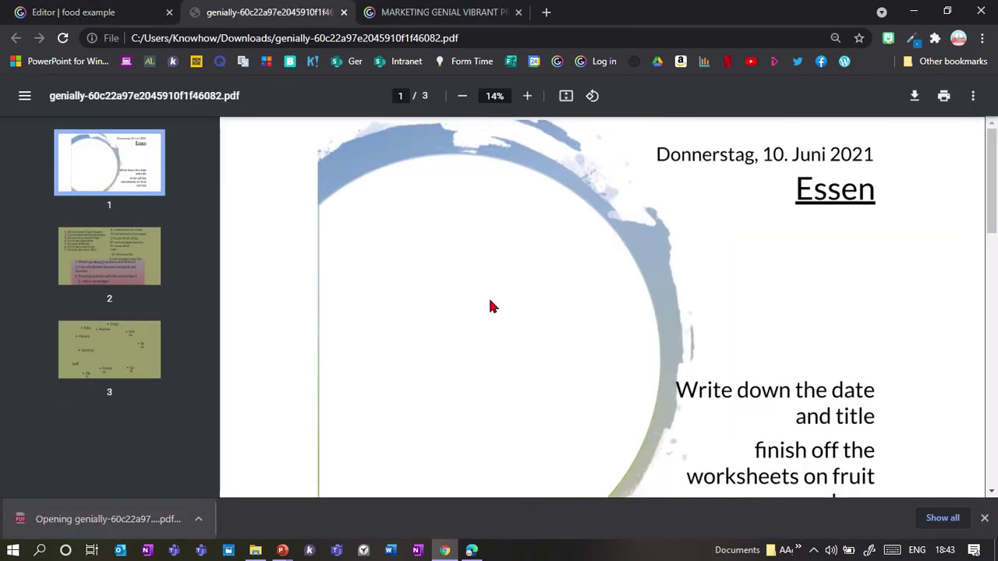
pyautogui.click(106, 256)
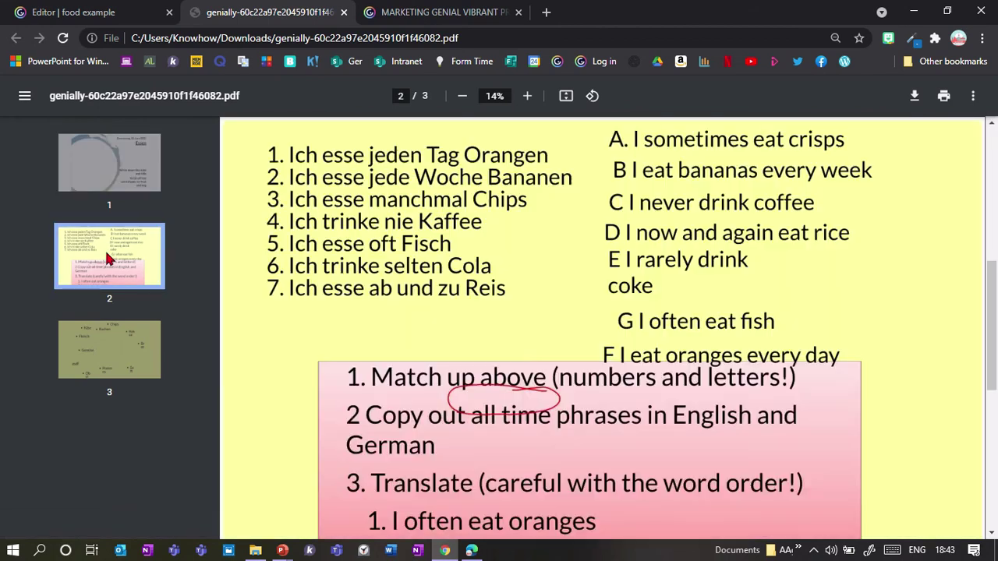
# Check all three pages of the downloaded PDF, then minimize the Chrome viewer.
pyautogui.click(100, 354)
pyautogui.click(87, 182)
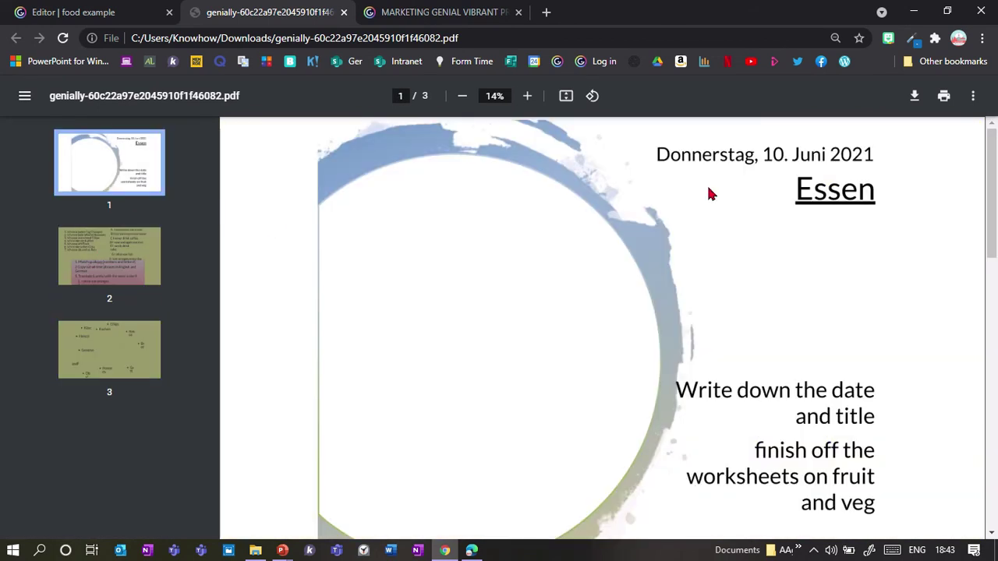
pyautogui.click(115, 283)
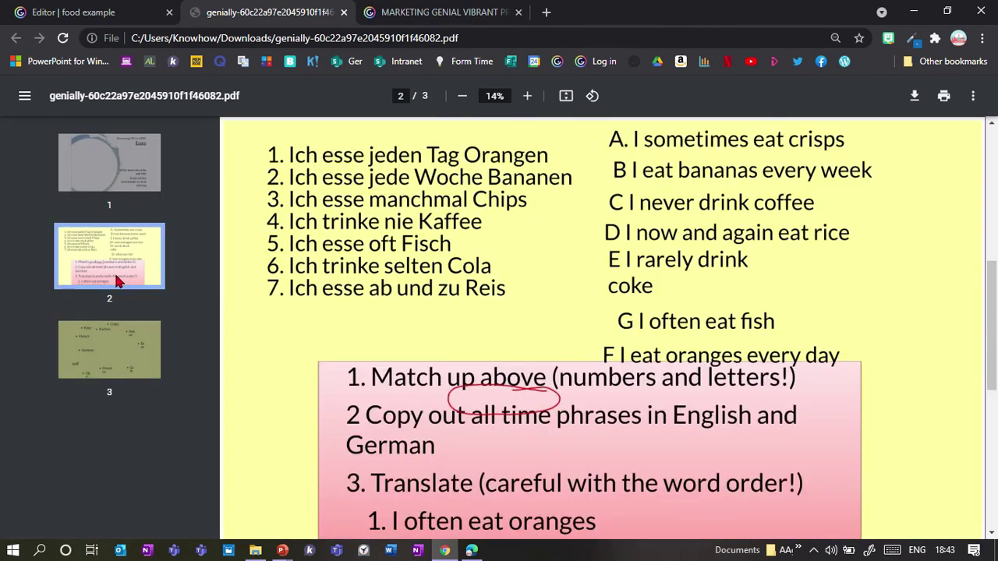
pyautogui.click(110, 355)
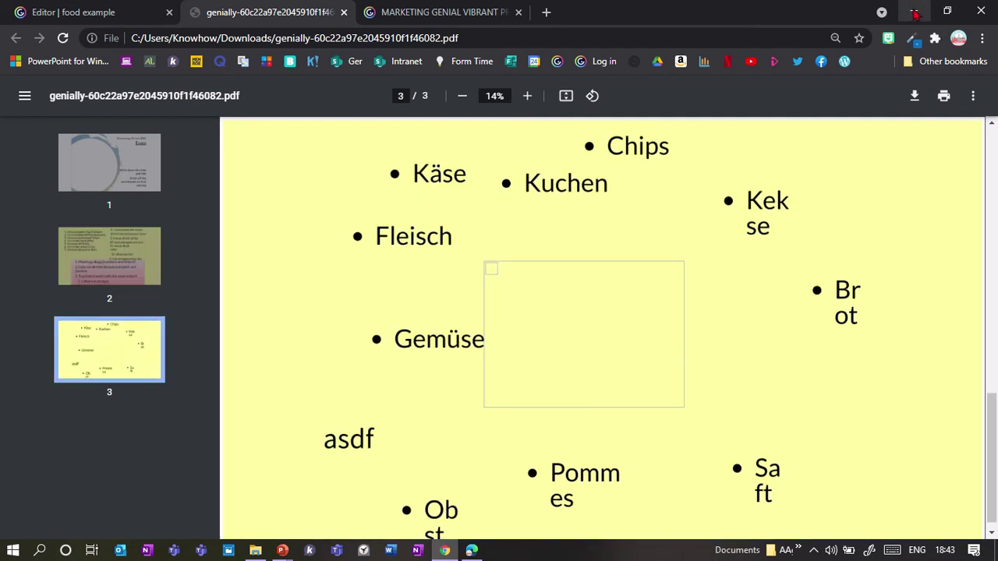
pyautogui.click(915, 13)
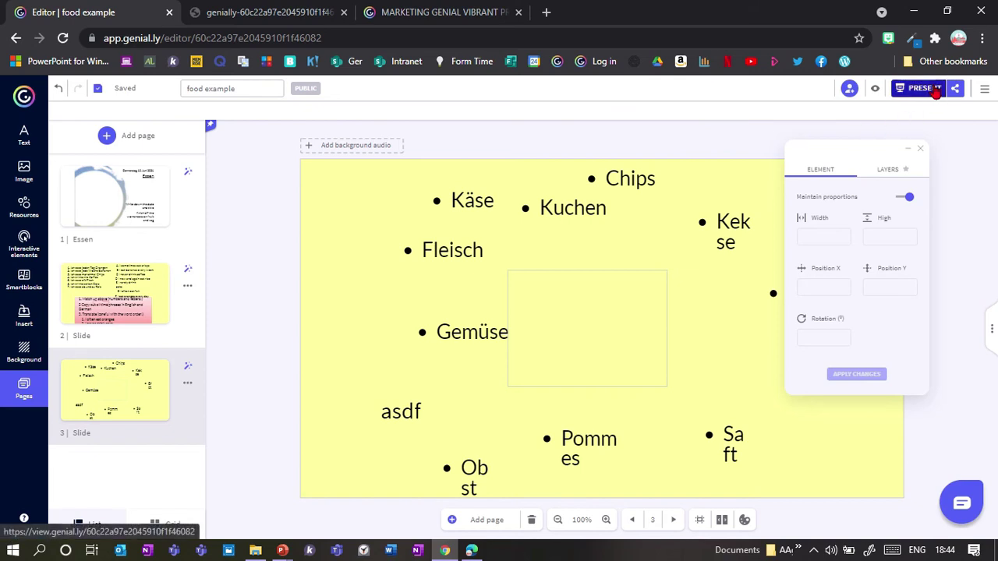
# Review the Share panel's shareable links and embed codes, then close it.
pyautogui.click(956, 88)
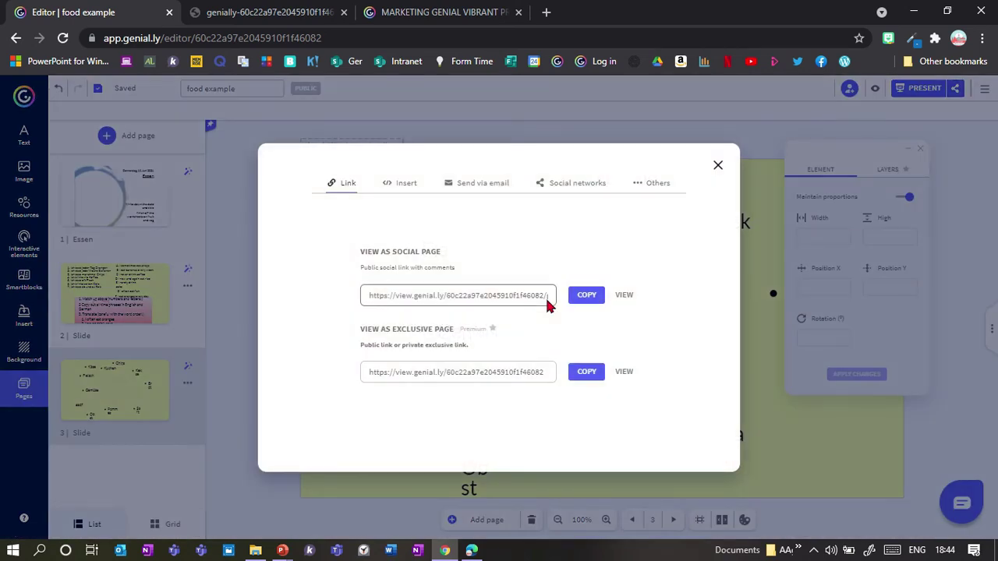
pyautogui.click(399, 193)
pyautogui.click(328, 190)
pyautogui.click(718, 173)
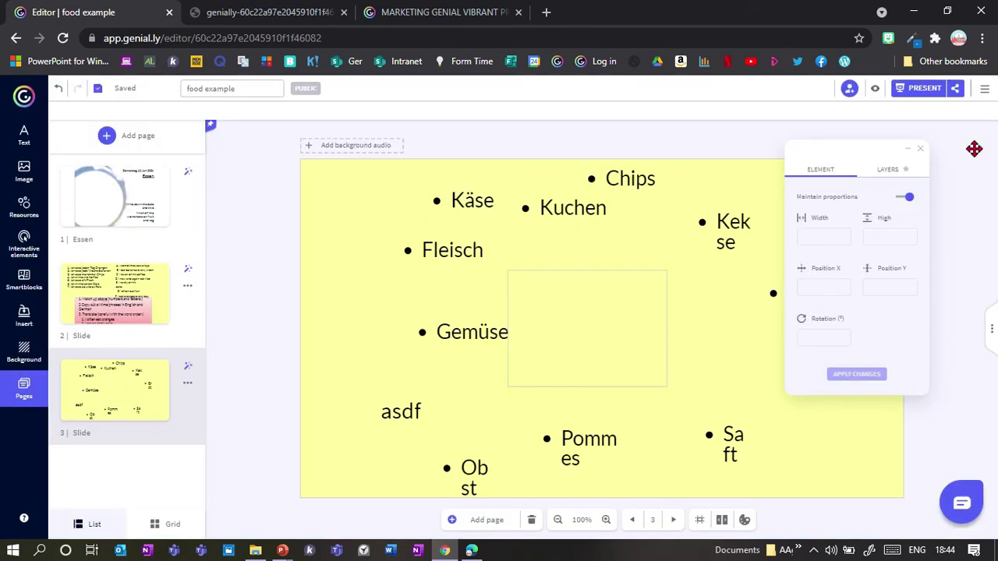
# Set the food example's privacy to Private in Preferences, with password protection left off.
pyautogui.click(985, 89)
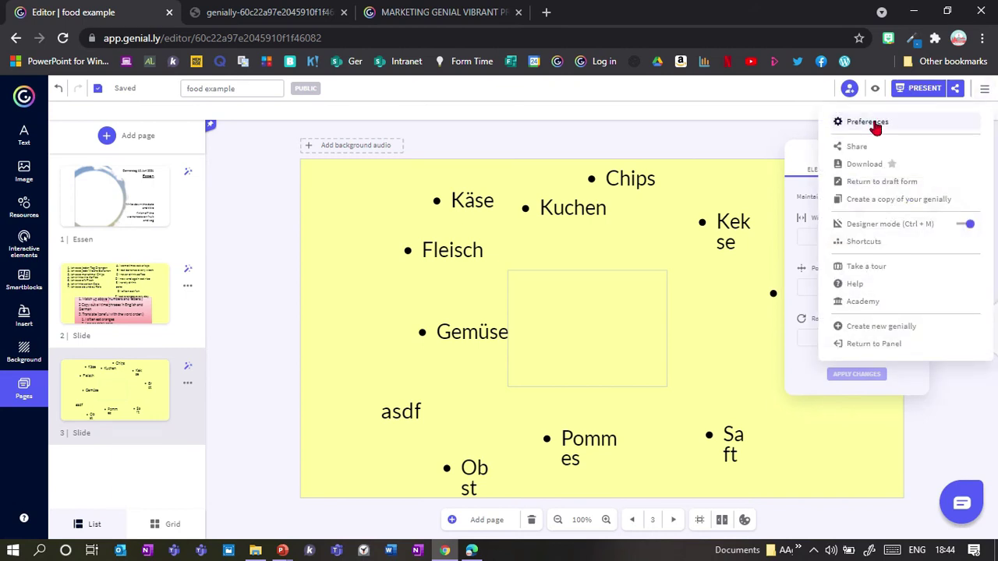
pyautogui.click(872, 123)
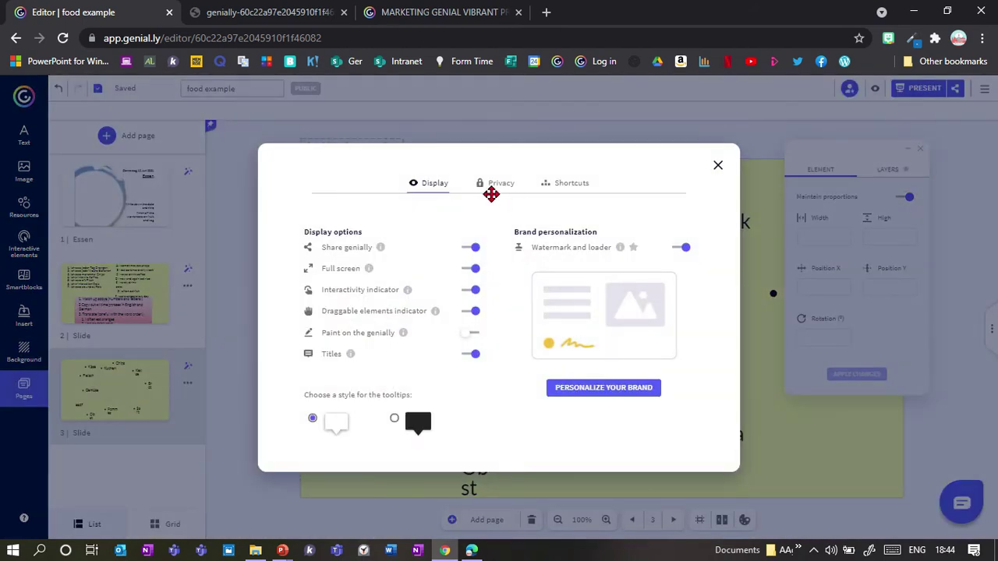
pyautogui.click(493, 194)
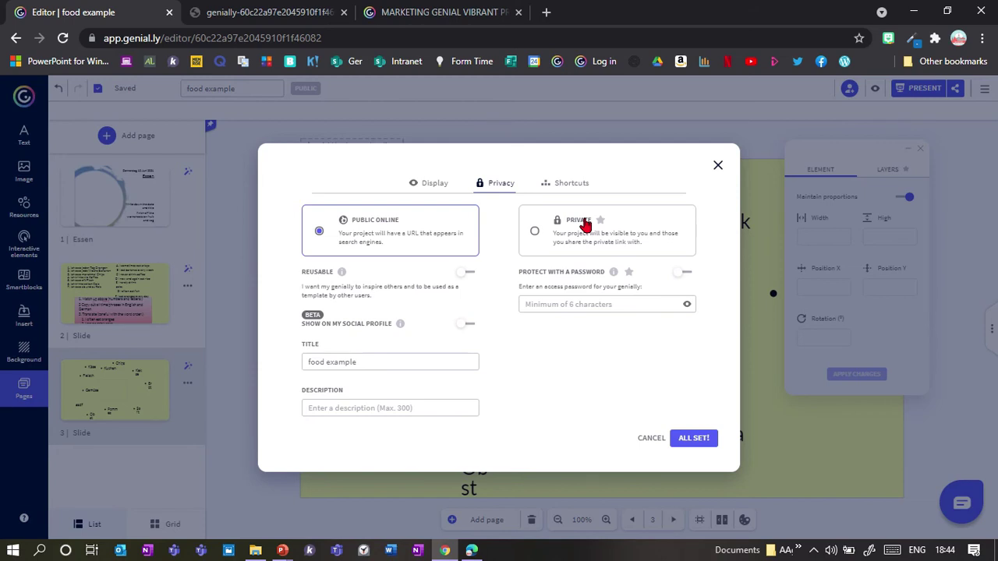
pyautogui.click(684, 272)
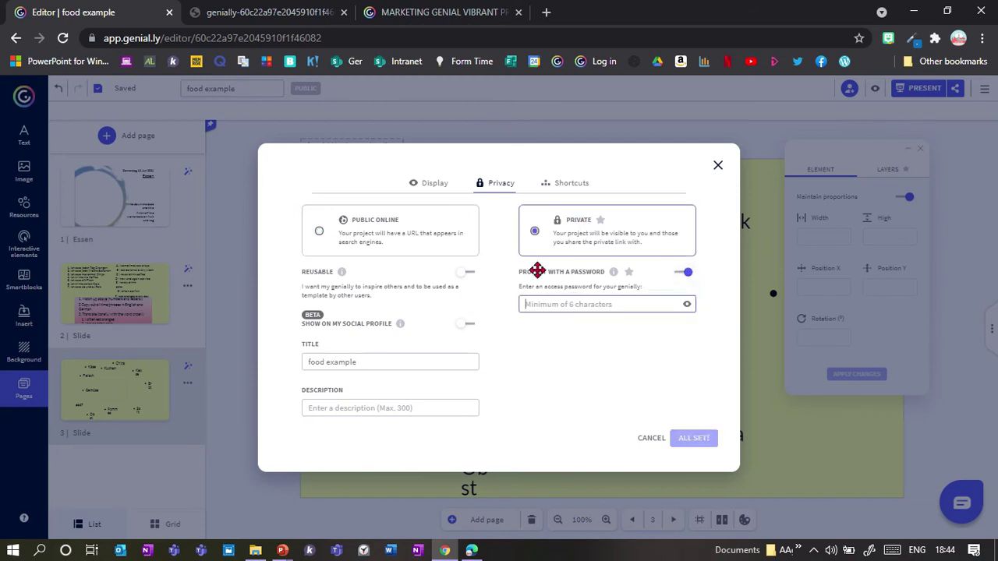
pyautogui.click(683, 275)
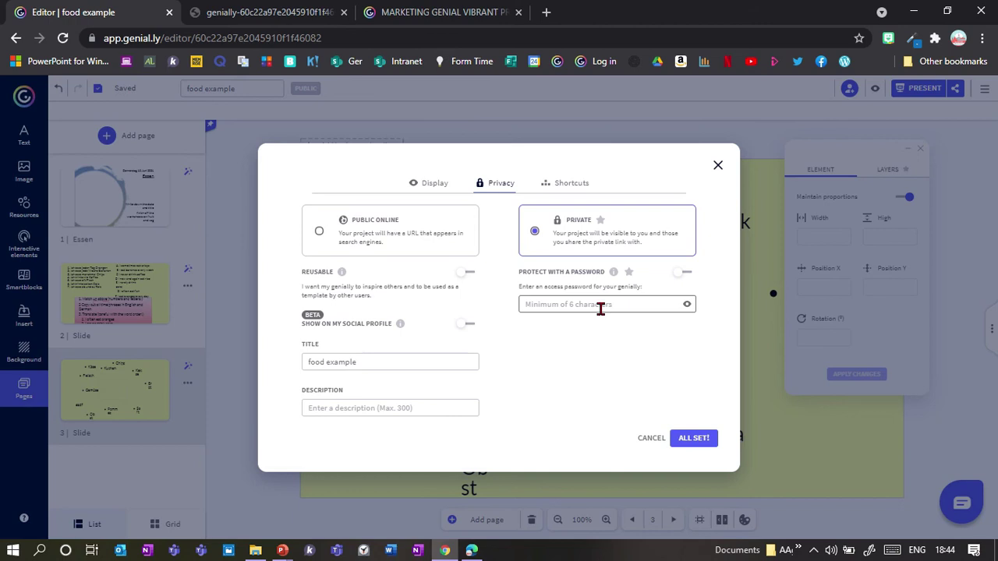
pyautogui.press('Escape')
pyautogui.click(23, 171)
pyautogui.click(24, 316)
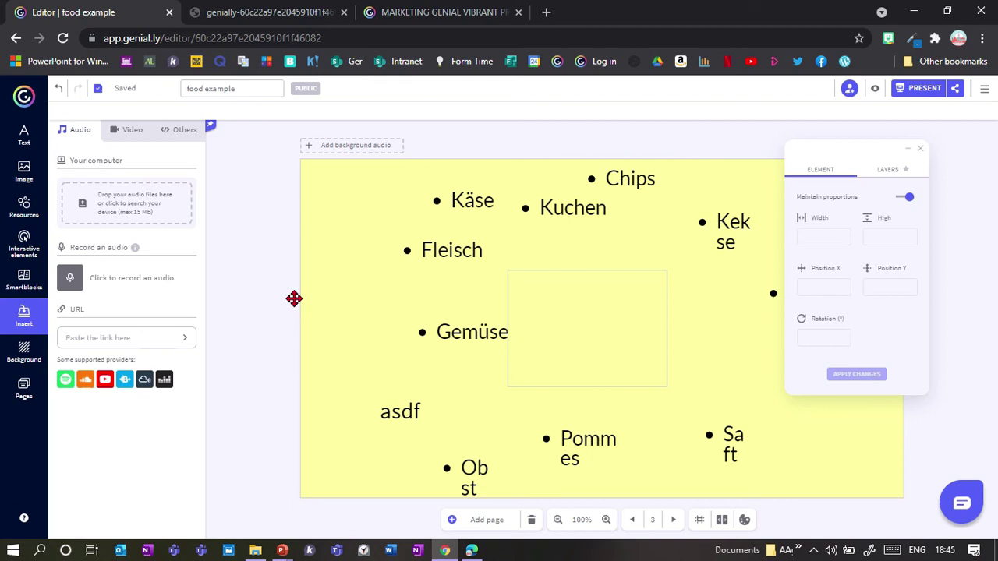
# Show the Image panel under Resources, with upload, Cutouts and Unsplash photos.
pyautogui.click(23, 207)
pyautogui.click(23, 172)
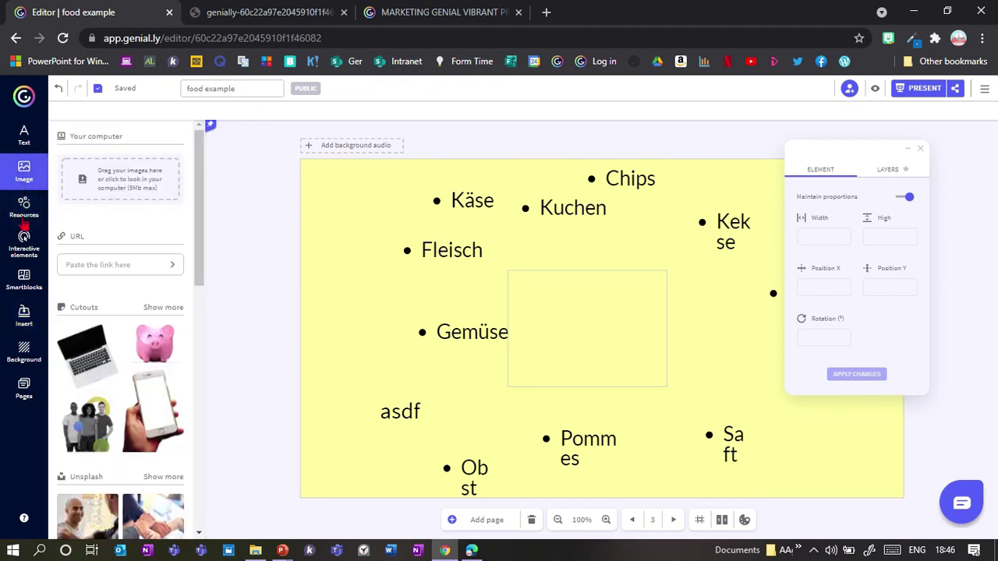
pyautogui.click(23, 217)
# Browse all Graphs & Charts, then insert a table and a vertical bar chart on slide 3.
pyautogui.moveTo(200, 174); pyautogui.dragTo(206, 239)
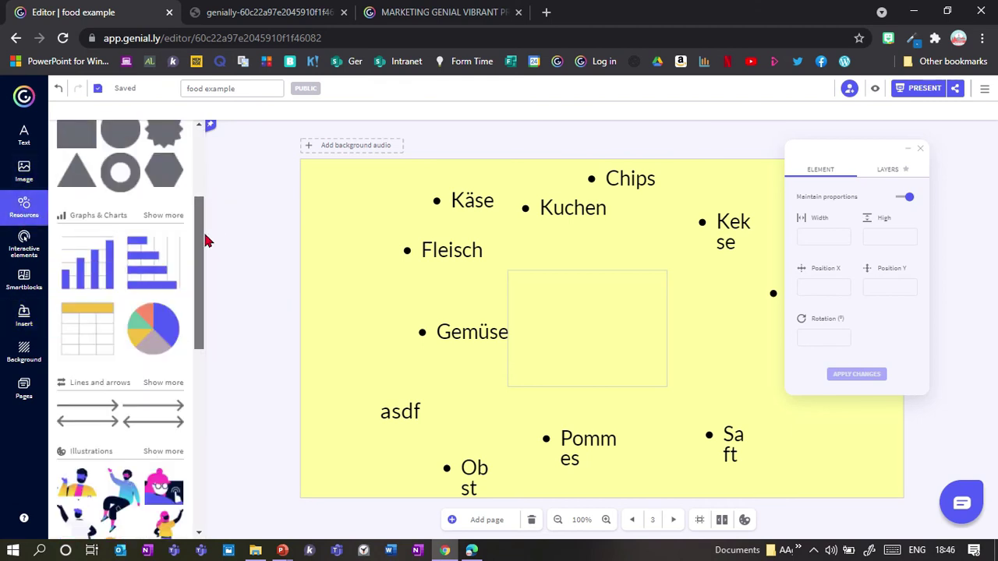
pyautogui.click(160, 216)
pyautogui.moveTo(200, 216); pyautogui.dragTo(200, 447)
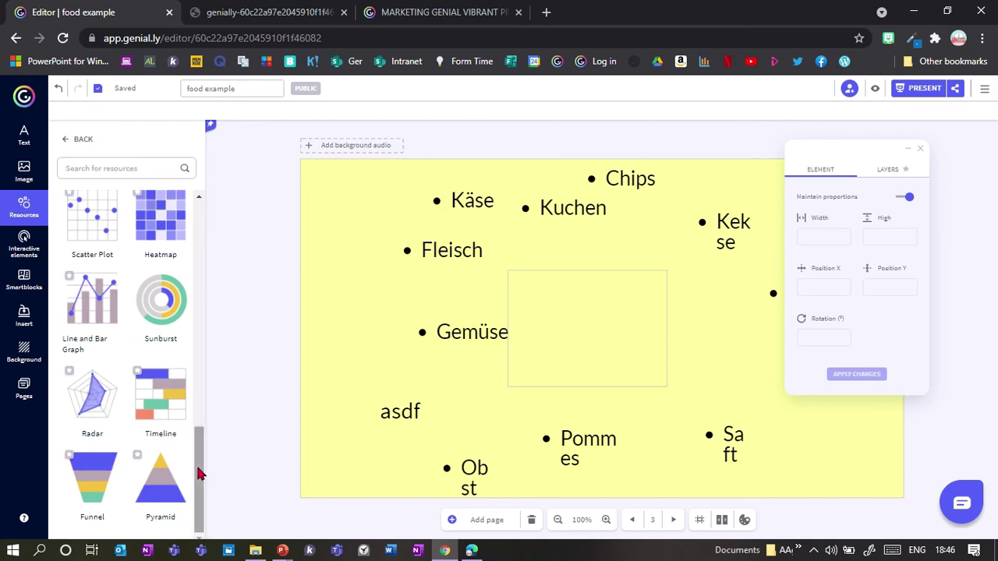
pyautogui.moveTo(195, 470); pyautogui.dragTo(201, 245)
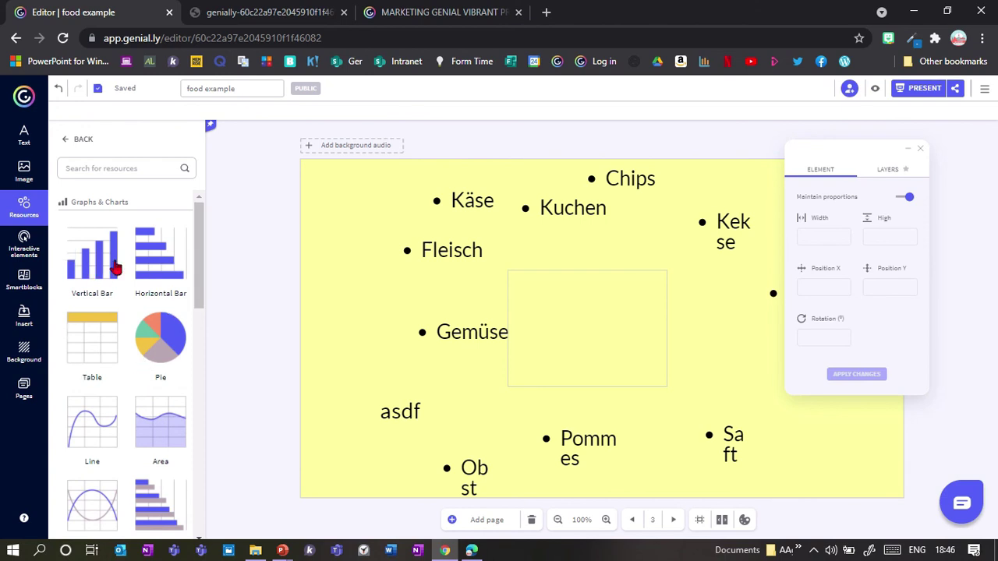
pyautogui.click(99, 356)
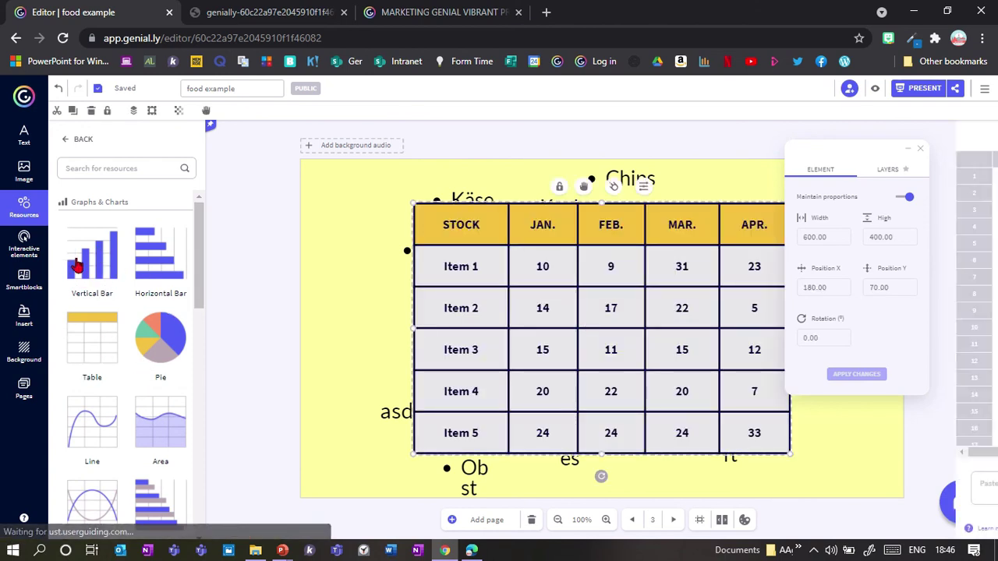
pyautogui.click(78, 267)
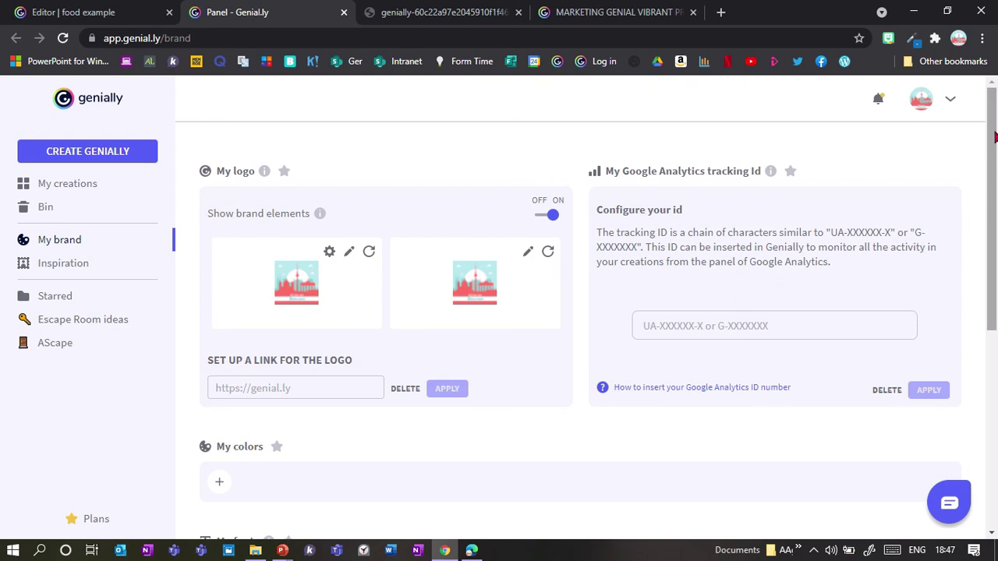
pyautogui.moveTo(995, 138); pyautogui.dragTo(995, 152)
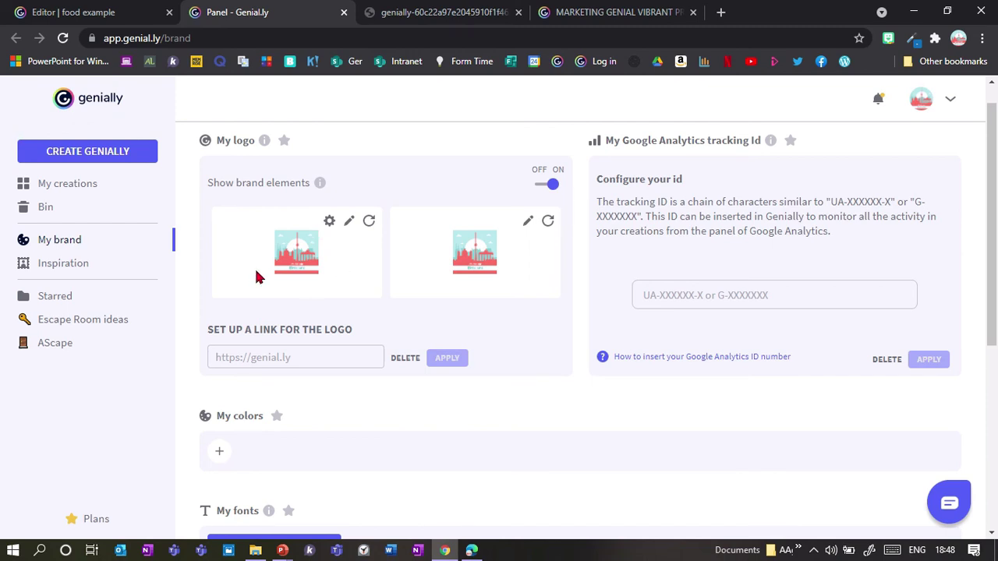
pyautogui.scroll(-2, 258, 273)
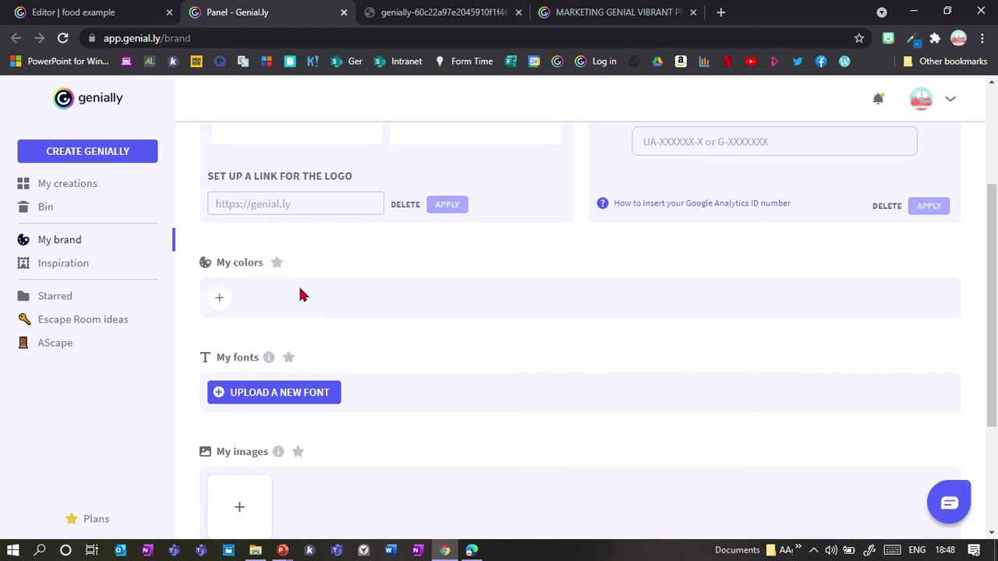
pyautogui.scroll(-1, 992, 305)
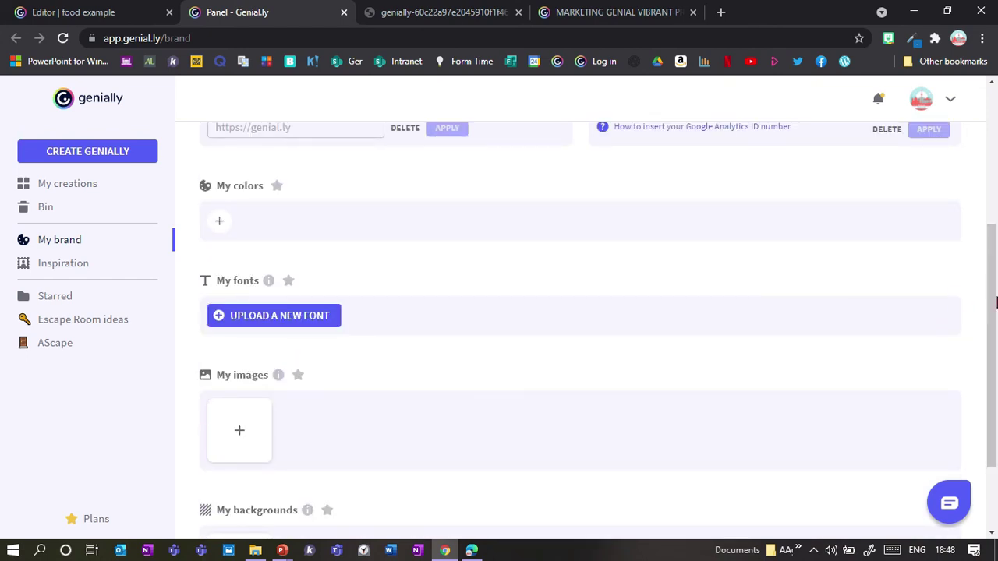
pyautogui.scroll(-2, 995, 343)
pyautogui.moveTo(995, 343); pyautogui.dragTo(995, 280)
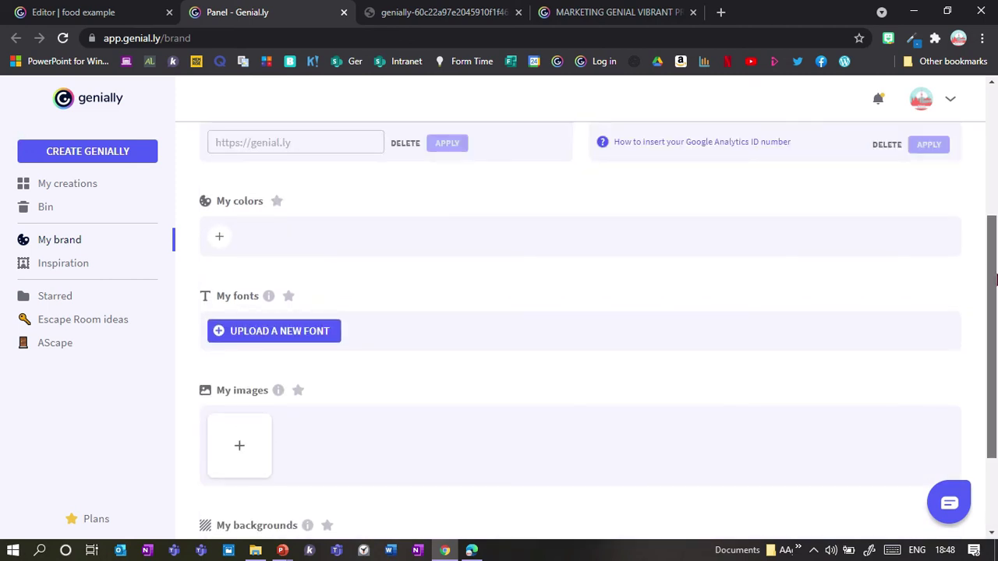
pyautogui.moveTo(995, 279); pyautogui.dragTo(995, 350)
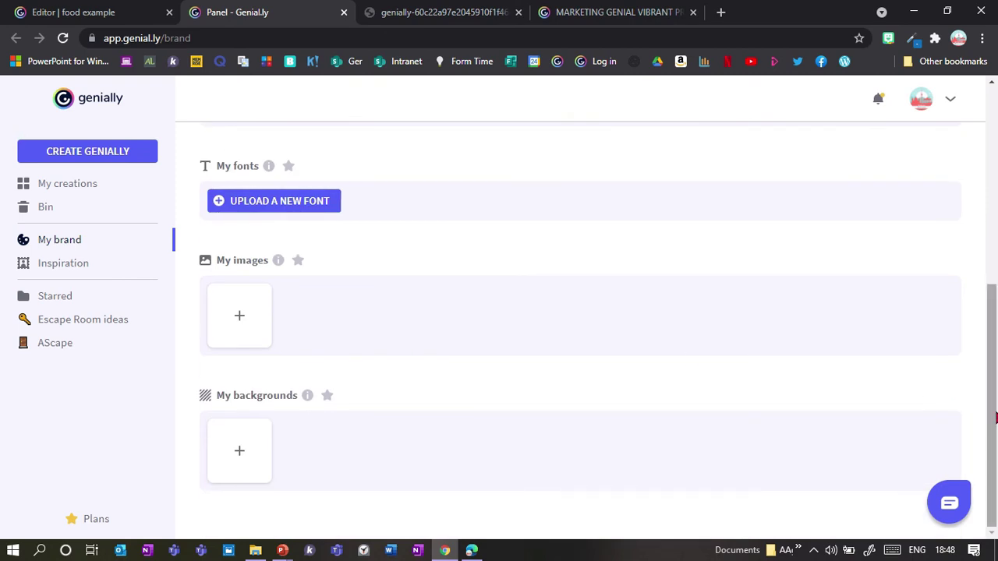
pyautogui.scroll(2, 995, 418)
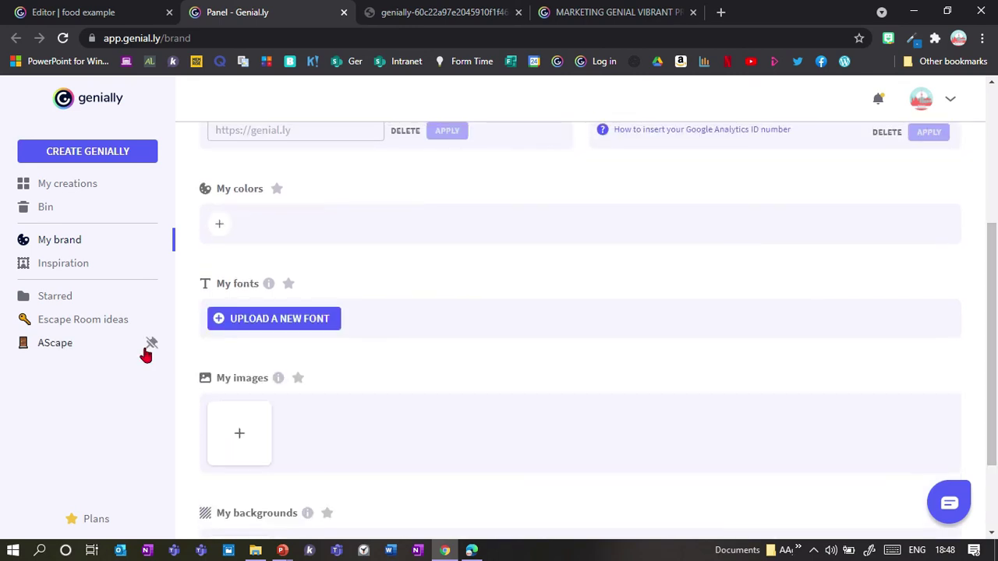
pyautogui.scroll(4, 990, 375)
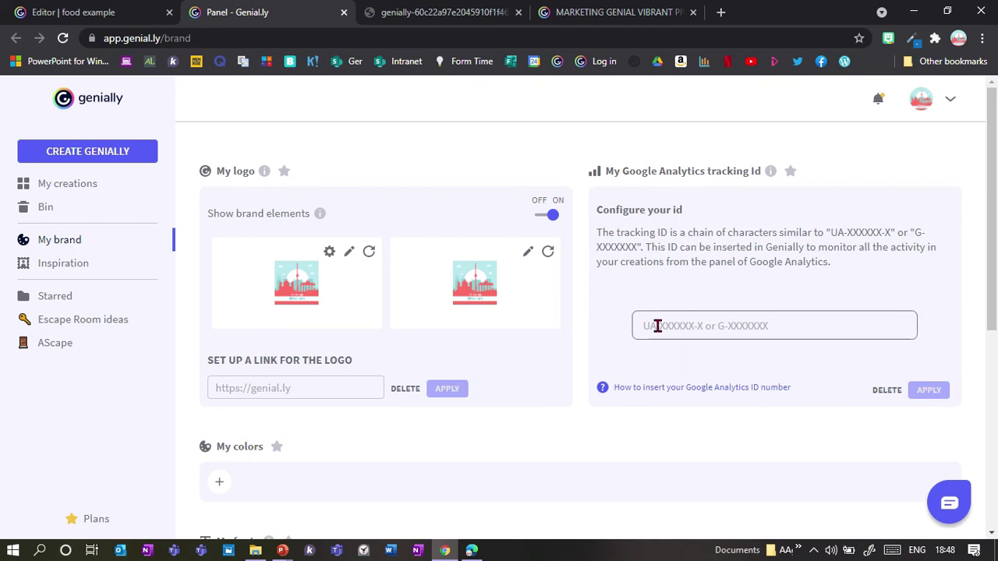
pyautogui.moveTo(473, 7)
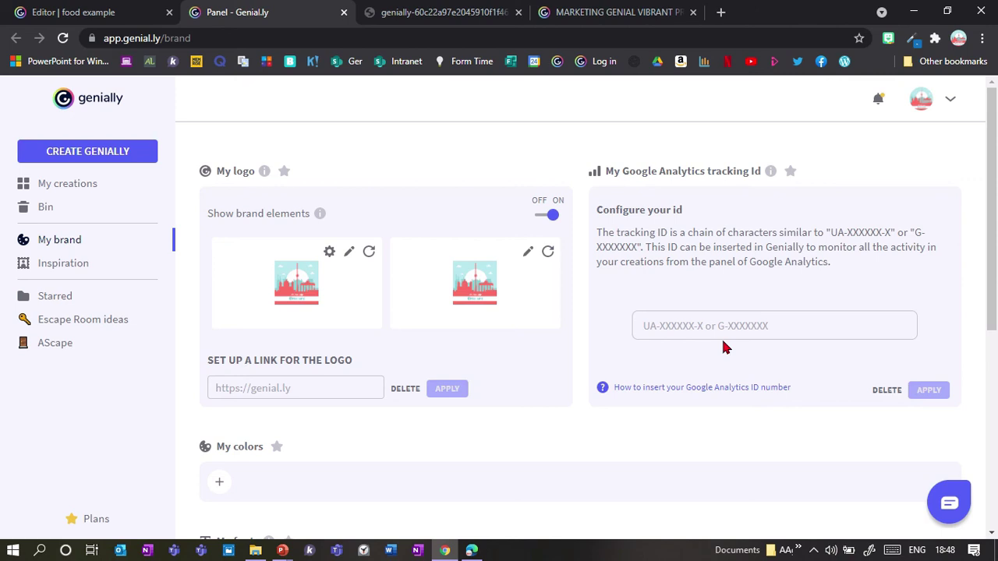